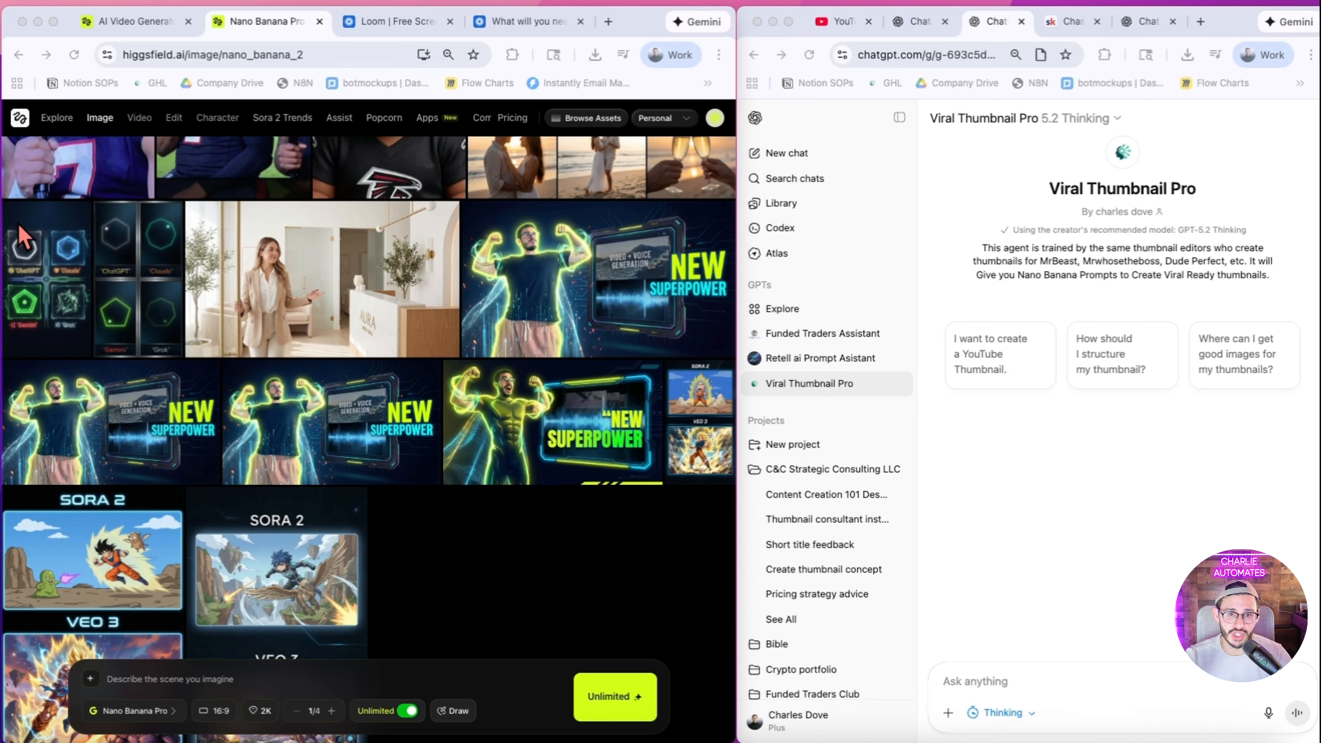
Step: Start the Viral Thumbnail Pro chat with the suggested prompt "I want to create a YouTube Thumbnail."
click(1199, 231)
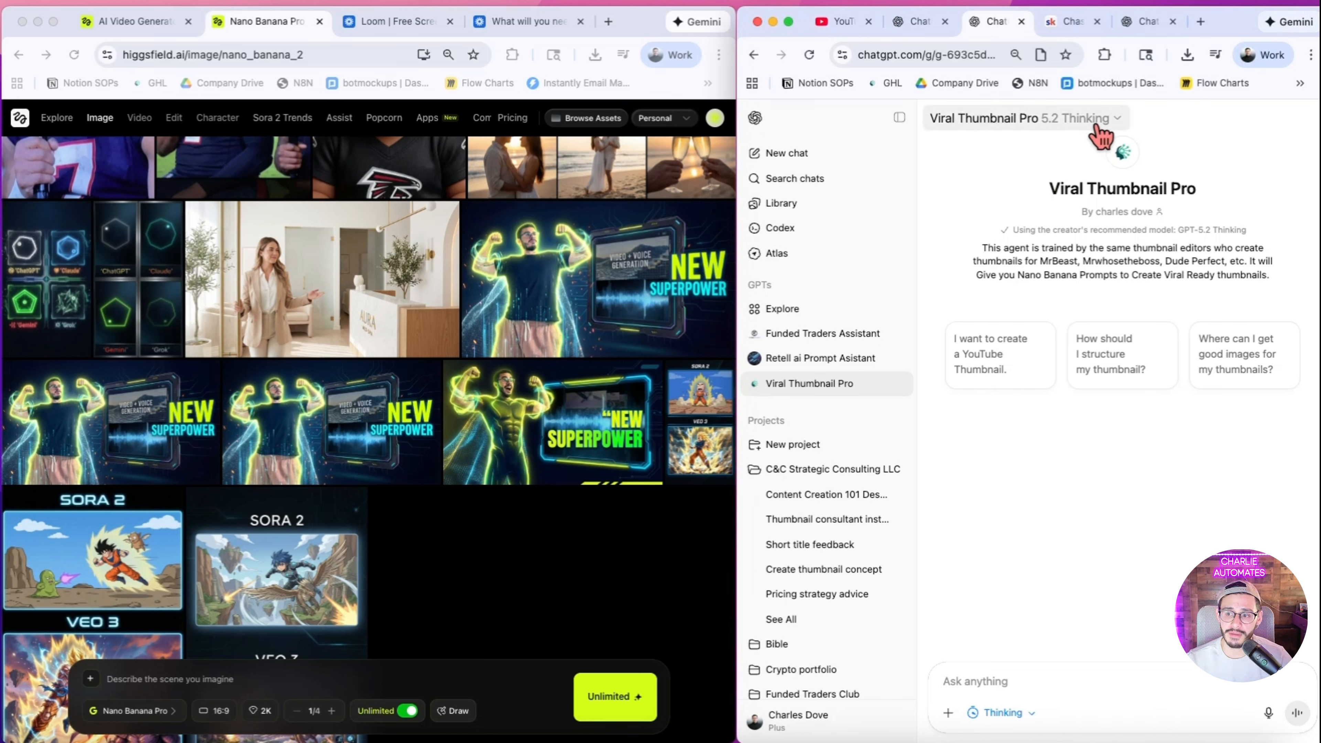
click(1000, 370)
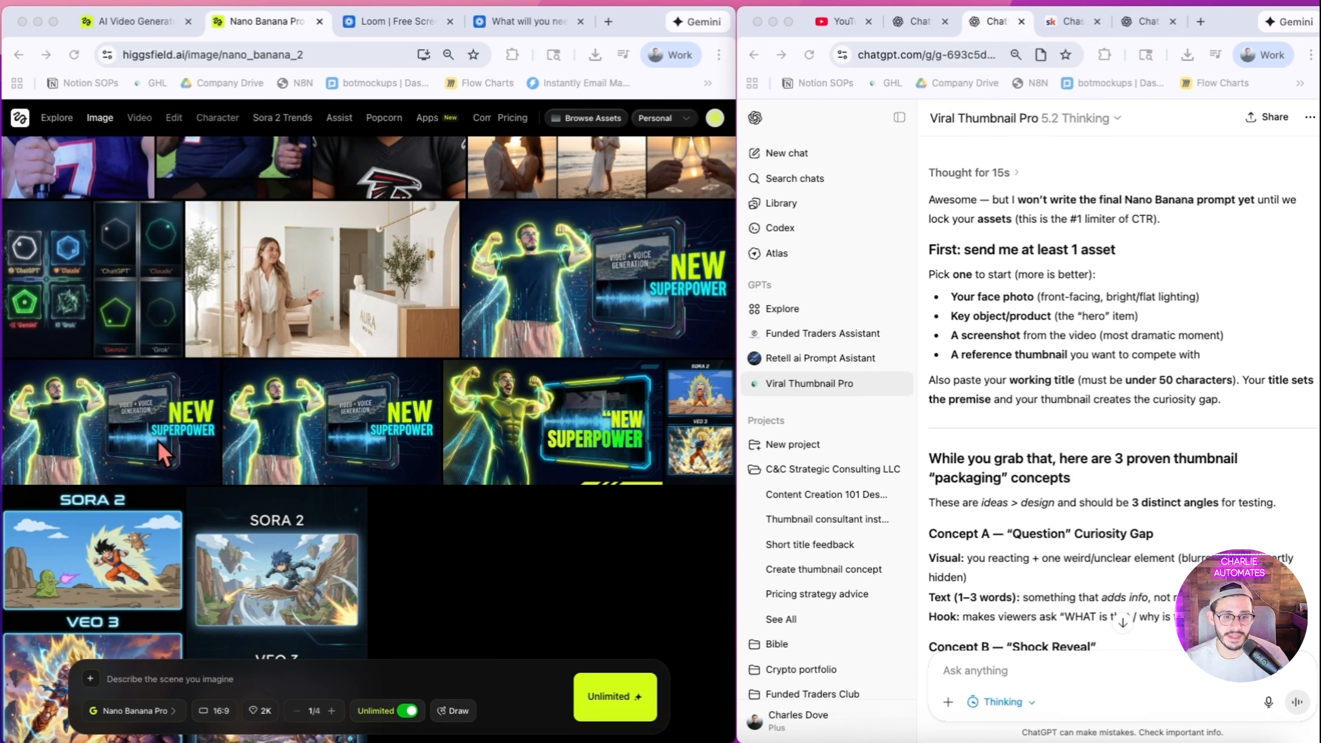
Step: View a generated "New Superpower" thumbnail with its details in Higgsfield and return to the gallery
click(142, 437)
click(142, 443)
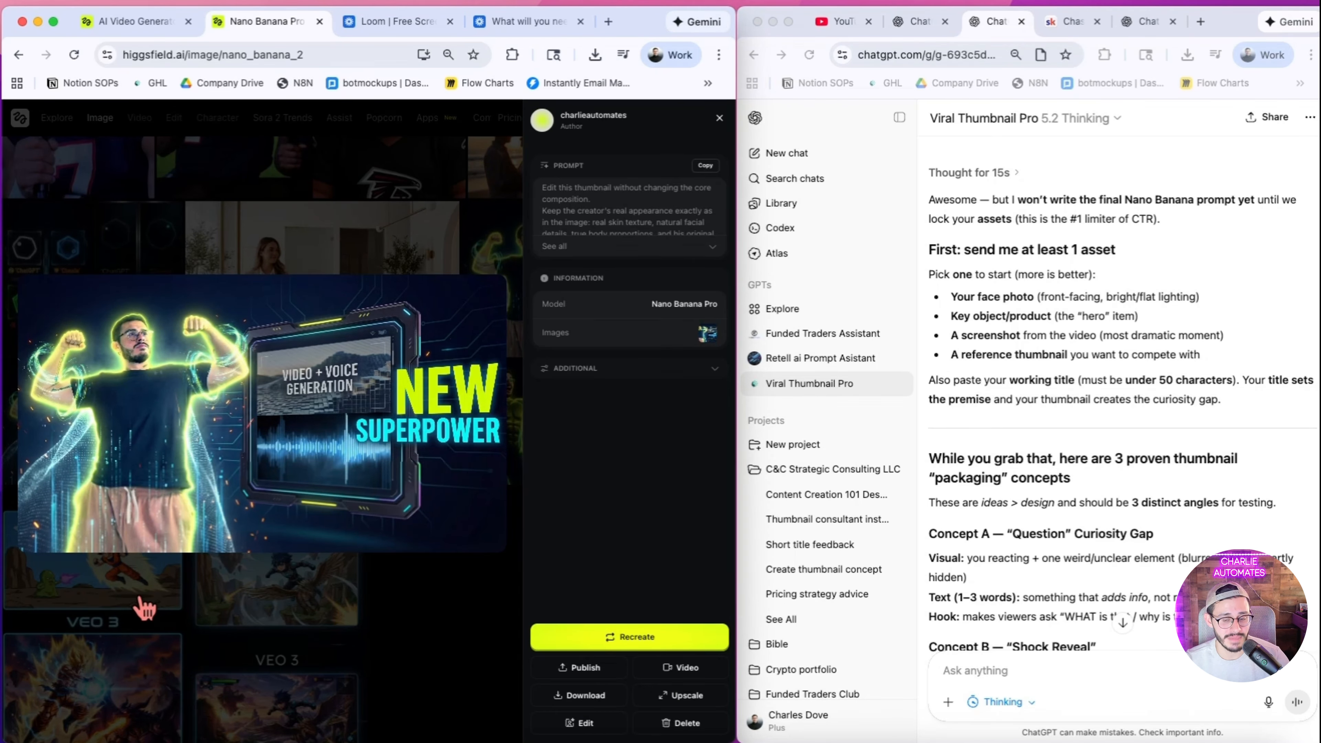
key(Escape)
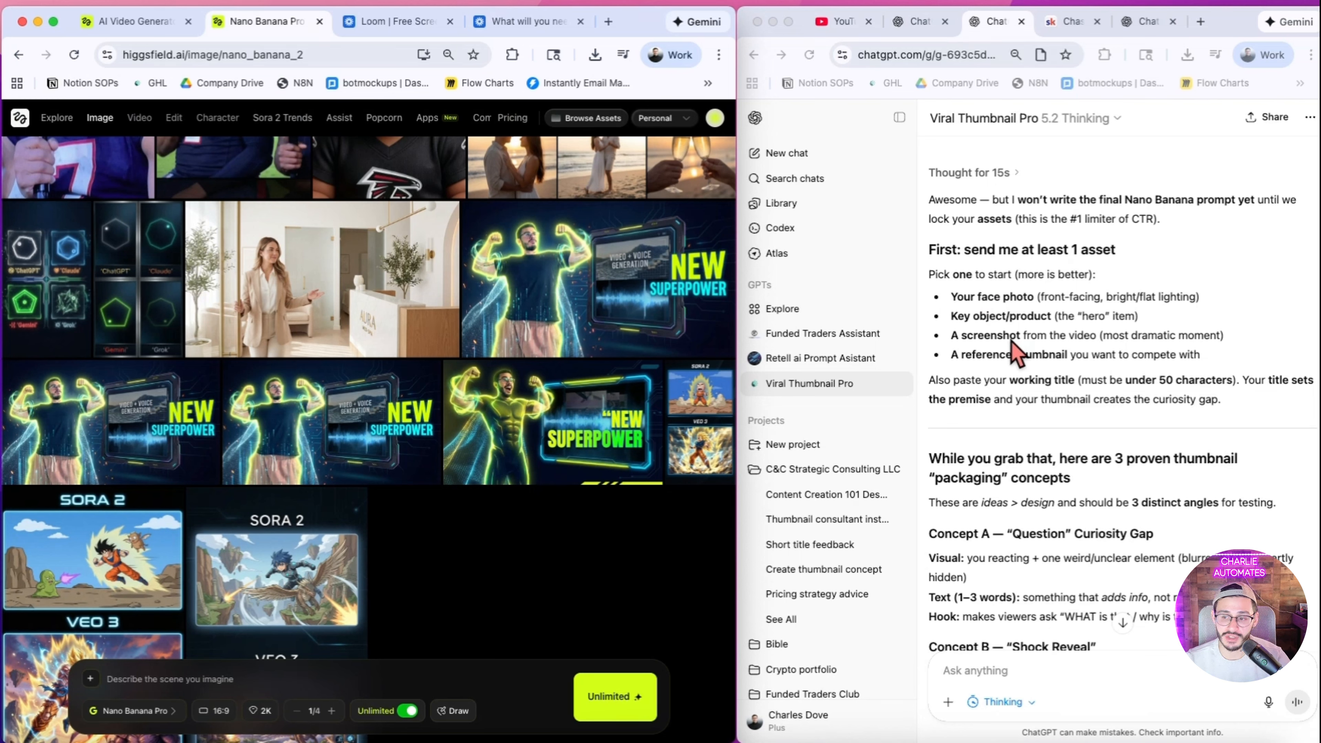
Step: Read the Viral Thumbnail Pro reply on required assets, the three packaging concepts and what to reply with
scroll(1011, 337, down, 3)
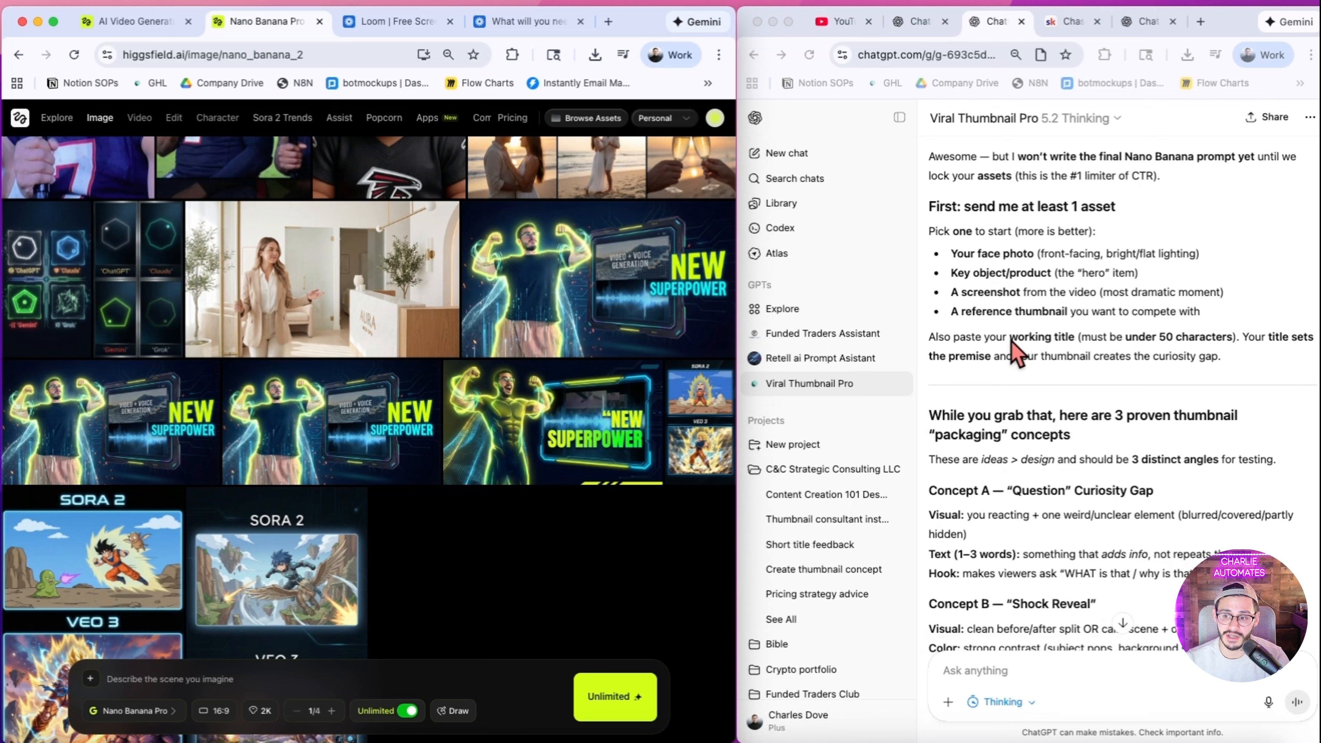
scroll(1009, 375, down, 2)
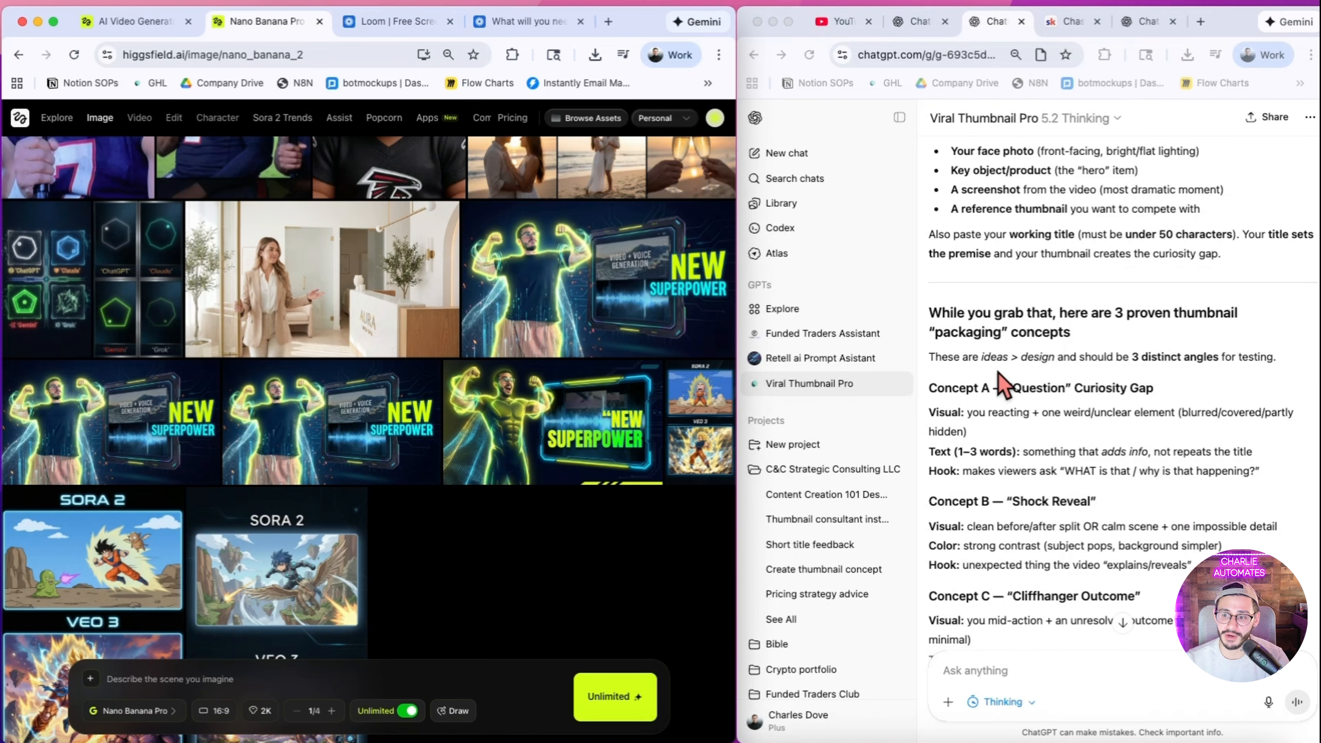
scroll(1004, 385, down, 5)
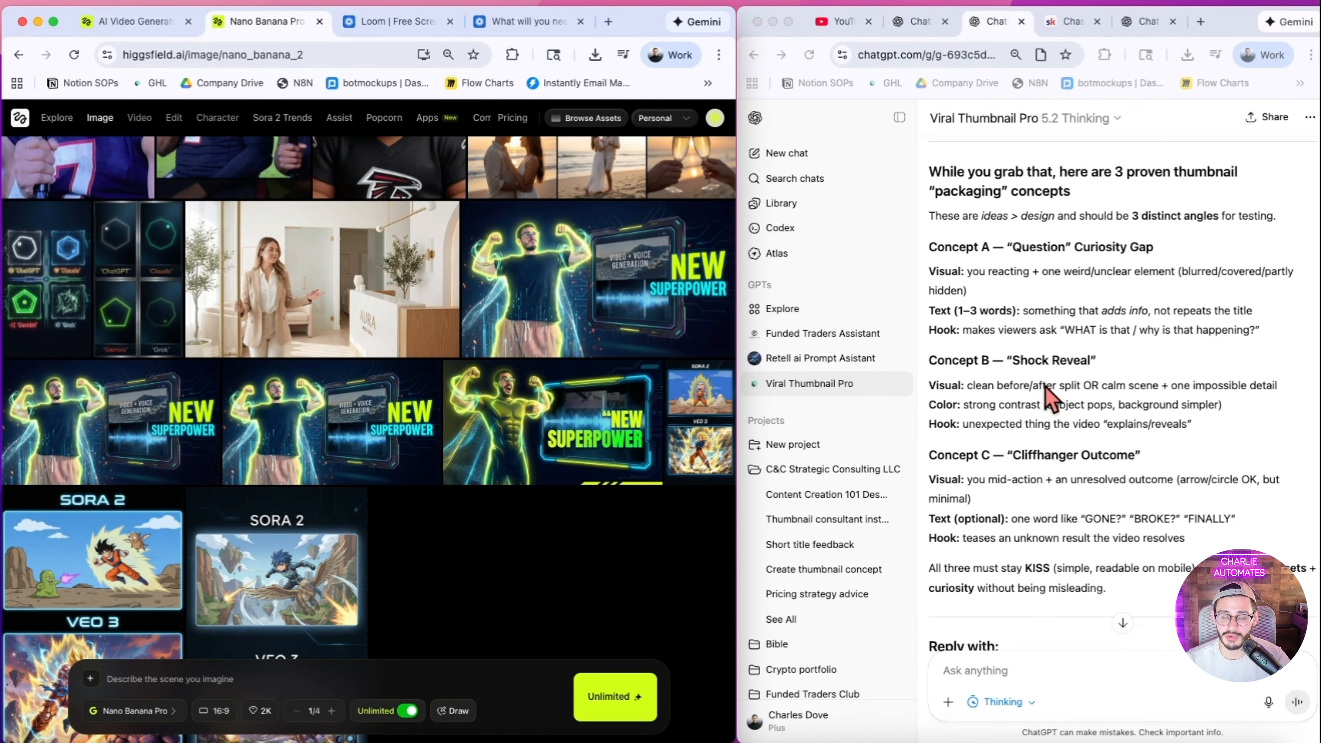
scroll(1113, 438, down, 1)
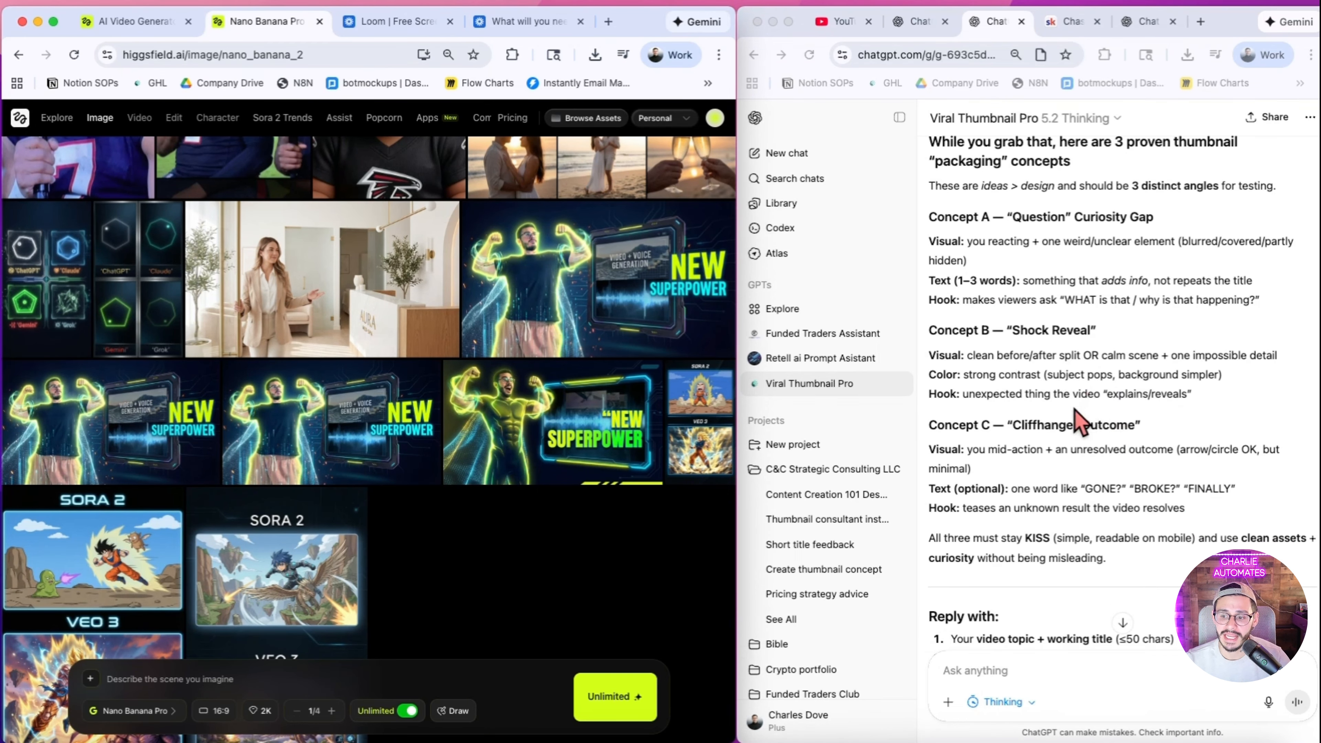
scroll(1076, 420, down, 1)
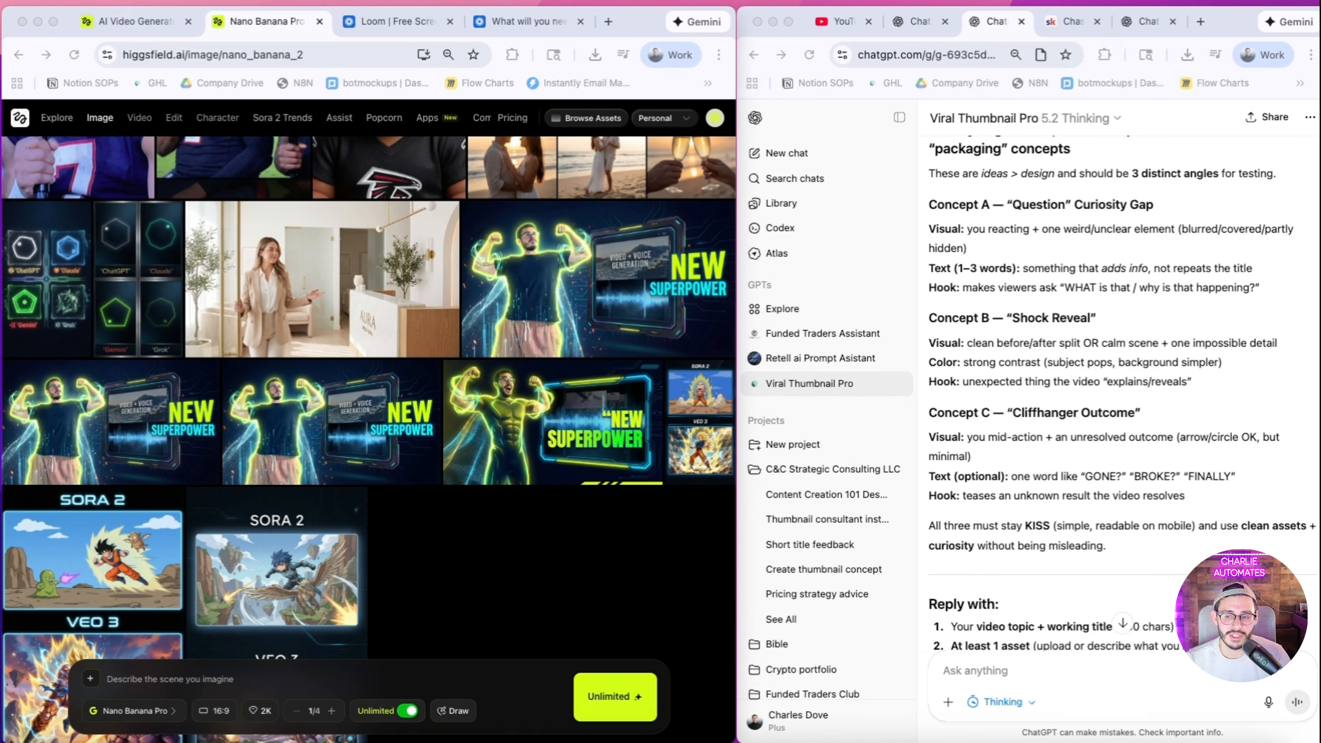
scroll(1102, 299, up, 1)
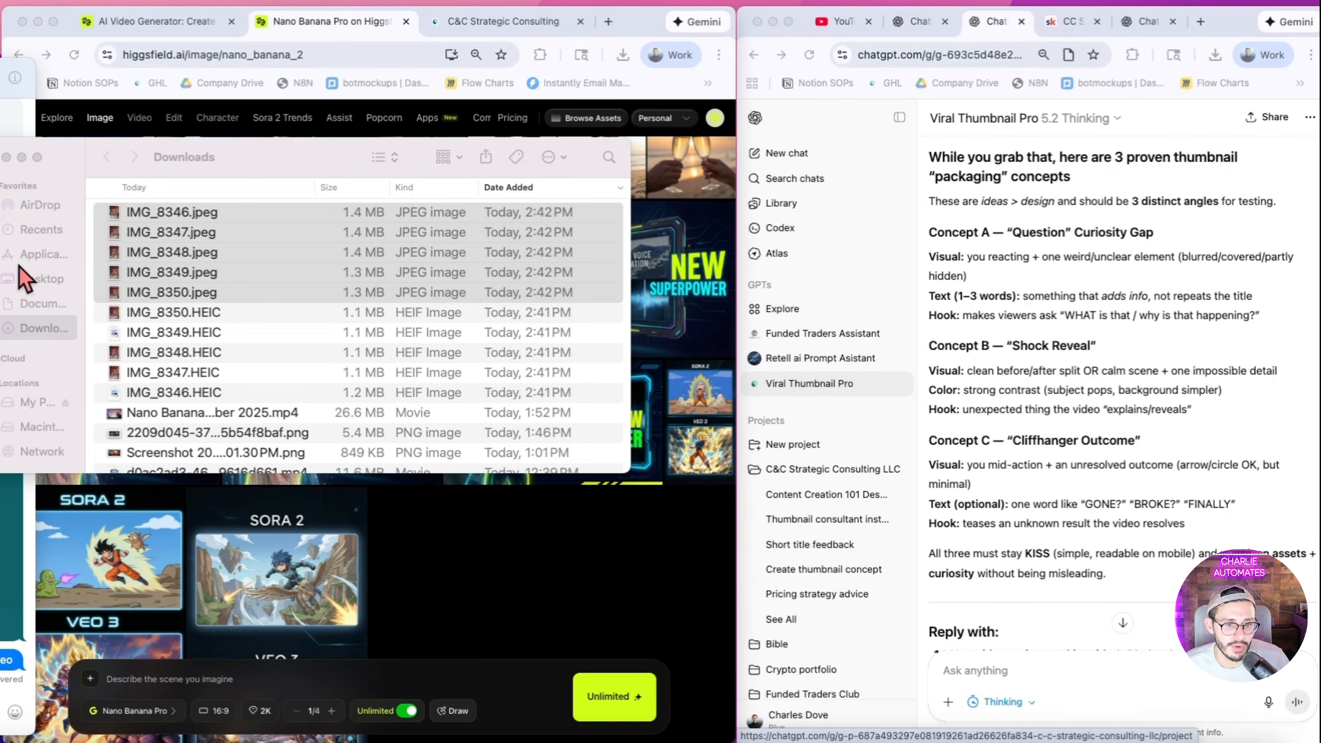
Step: Upload the five photos IMG_8346.jpeg to IMG_8350.jpeg from Downloads to the chat and ask "Which one do you like best?"
drag(201, 265, 1144, 625)
text(Which one)
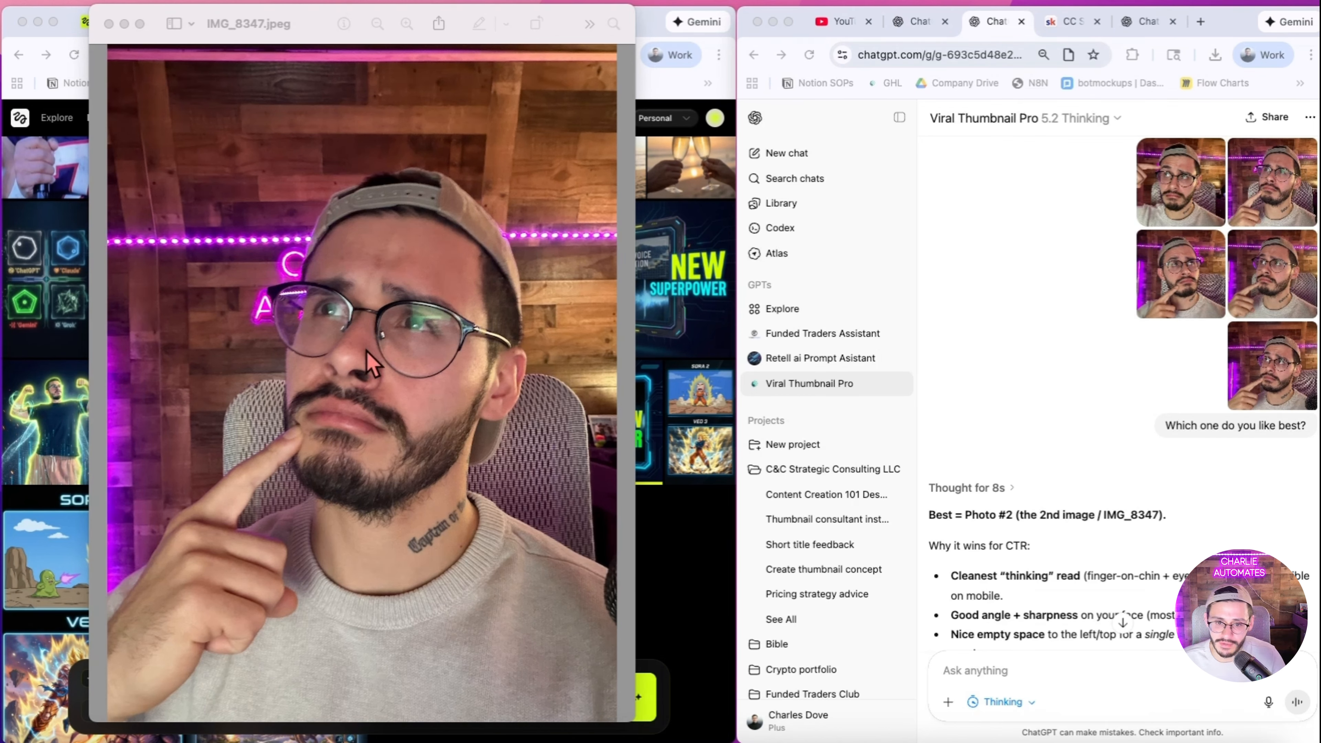
Step: Close the photo preview and copy IMG_8347.jpeg from the Recents folder in Finder
click(109, 24)
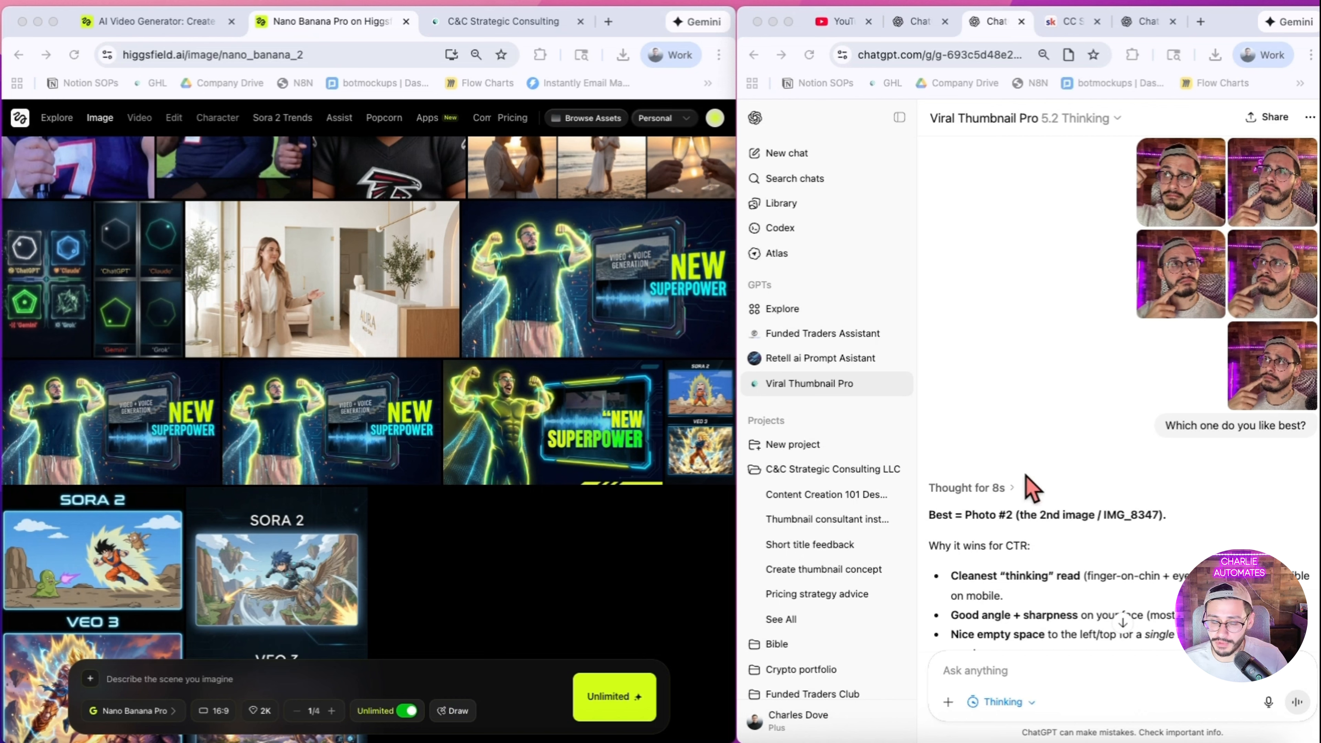
click(1131, 364)
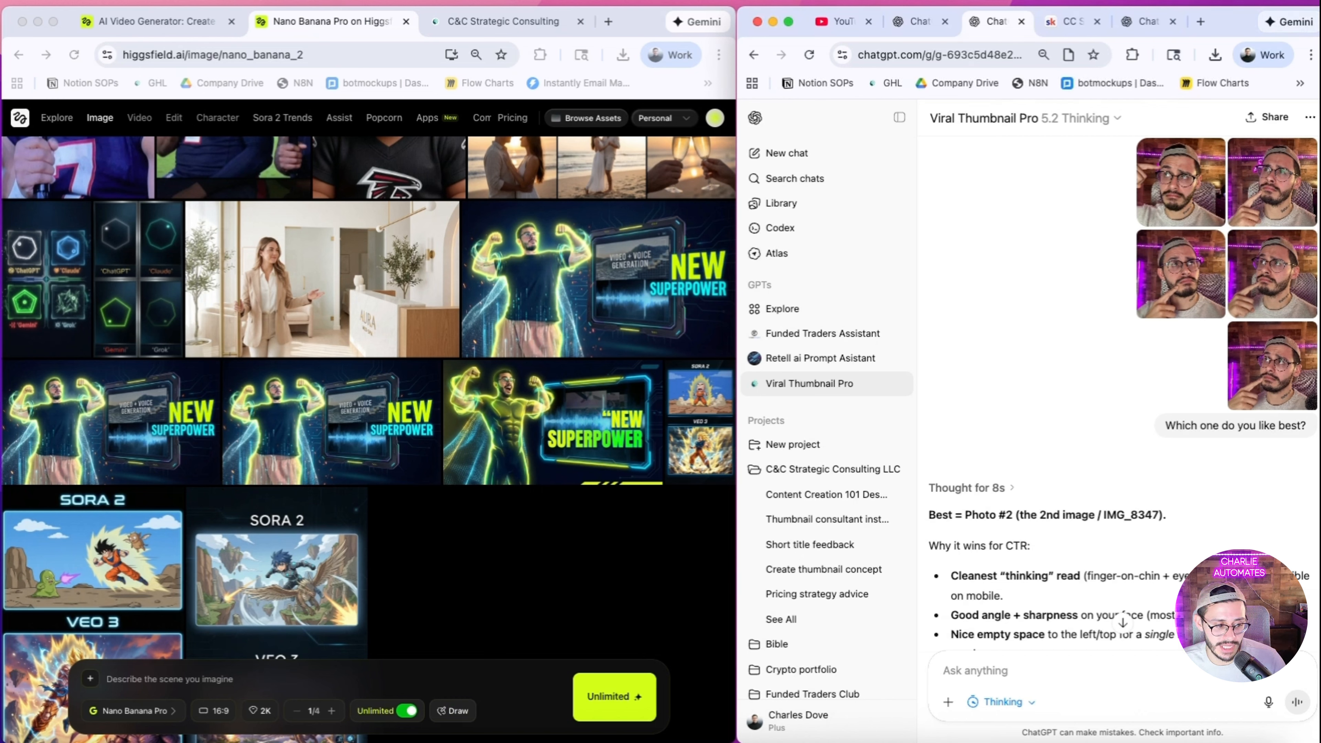
key(super+Tab)
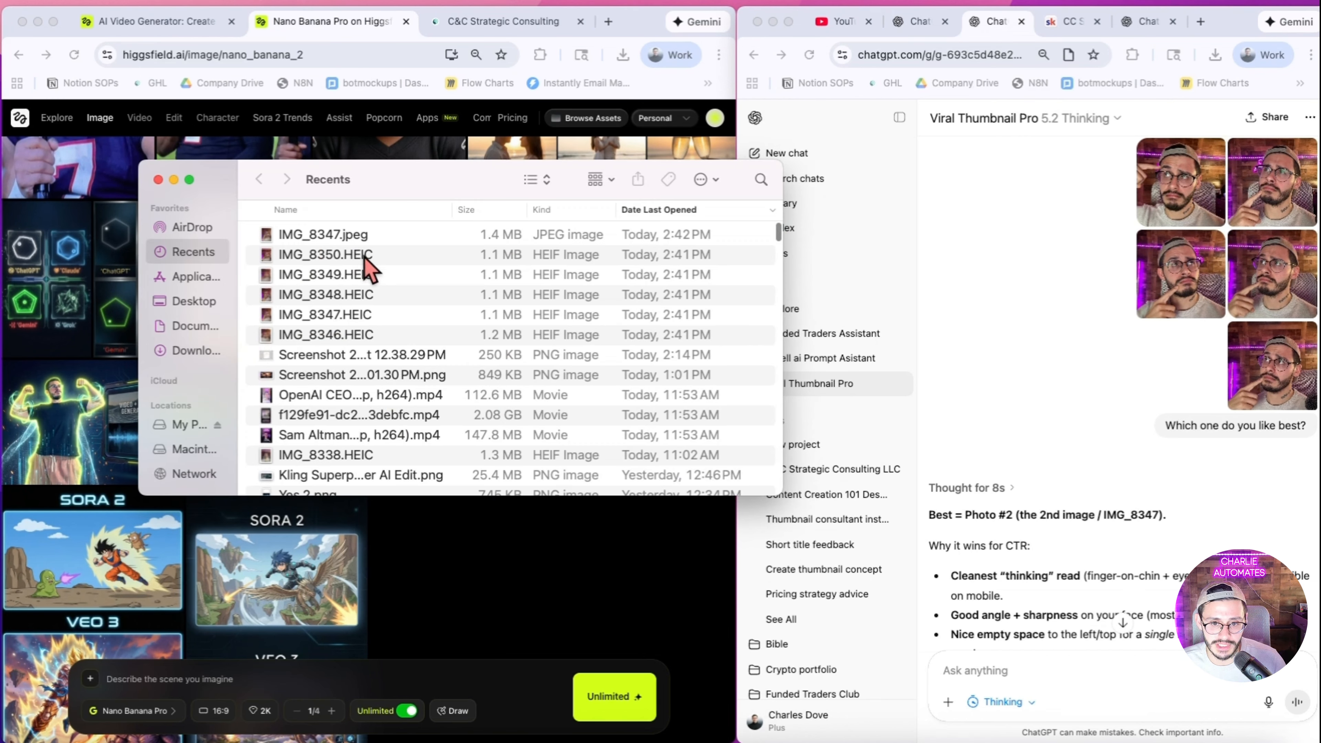
right_click(370, 235)
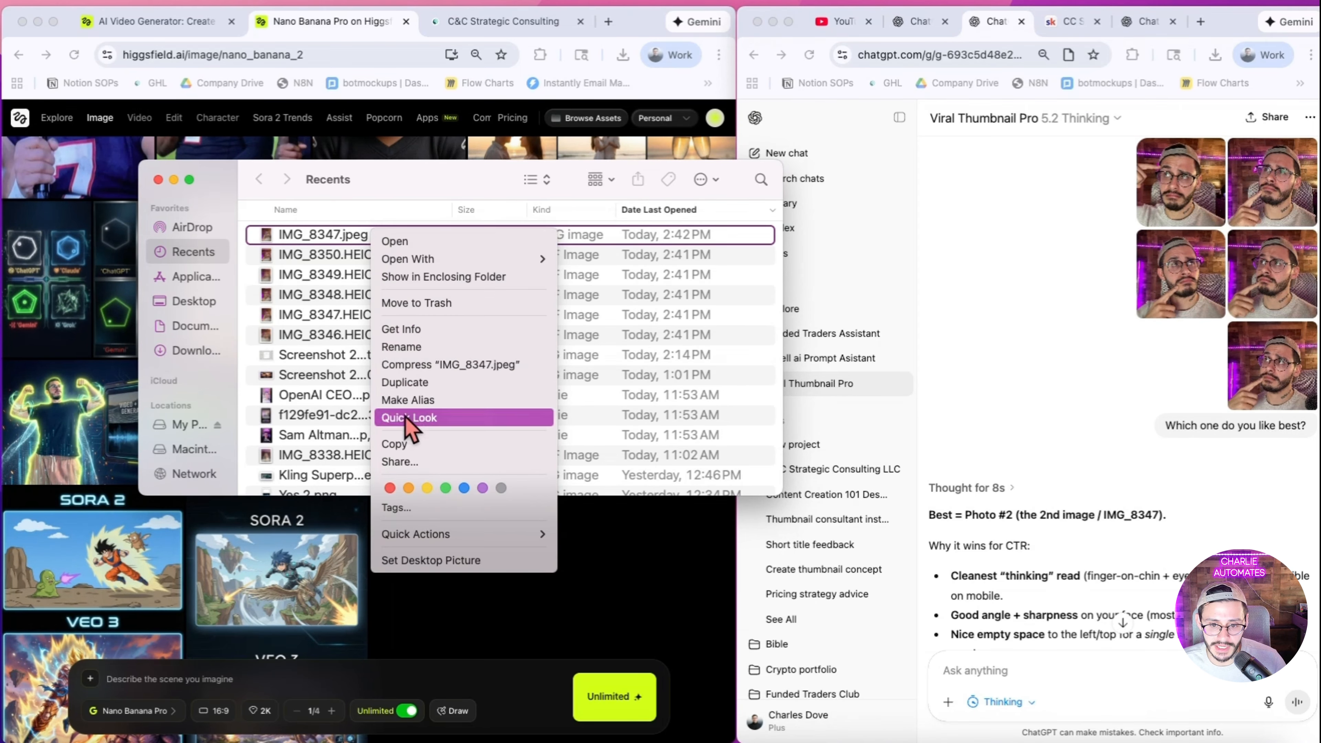
click(401, 444)
click(157, 179)
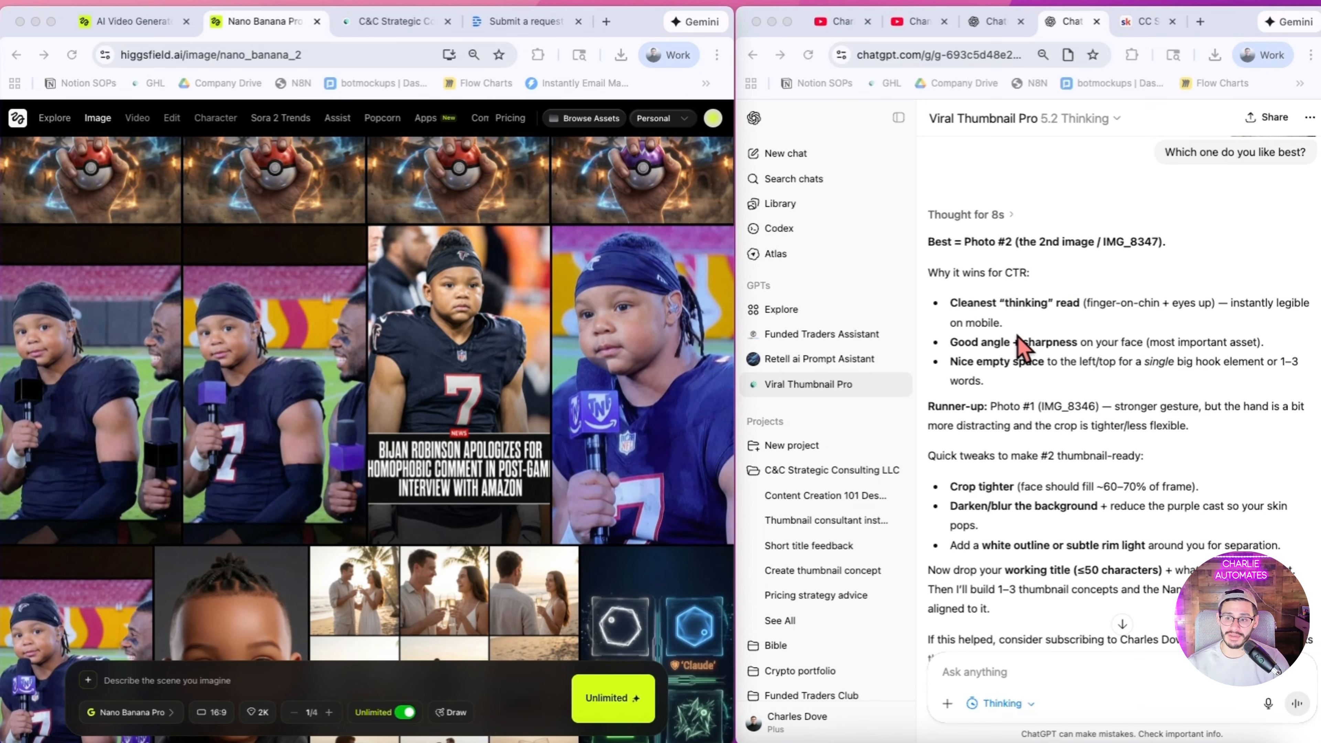
Step: Review the title suggestions in the chat and highlight the chosen title "Steal MrBeast's Thumbnail Formula" in the follow-up message
scroll(1021, 350, down, 2)
scroll(1020, 349, down, 5)
scroll(1018, 406, down, 10)
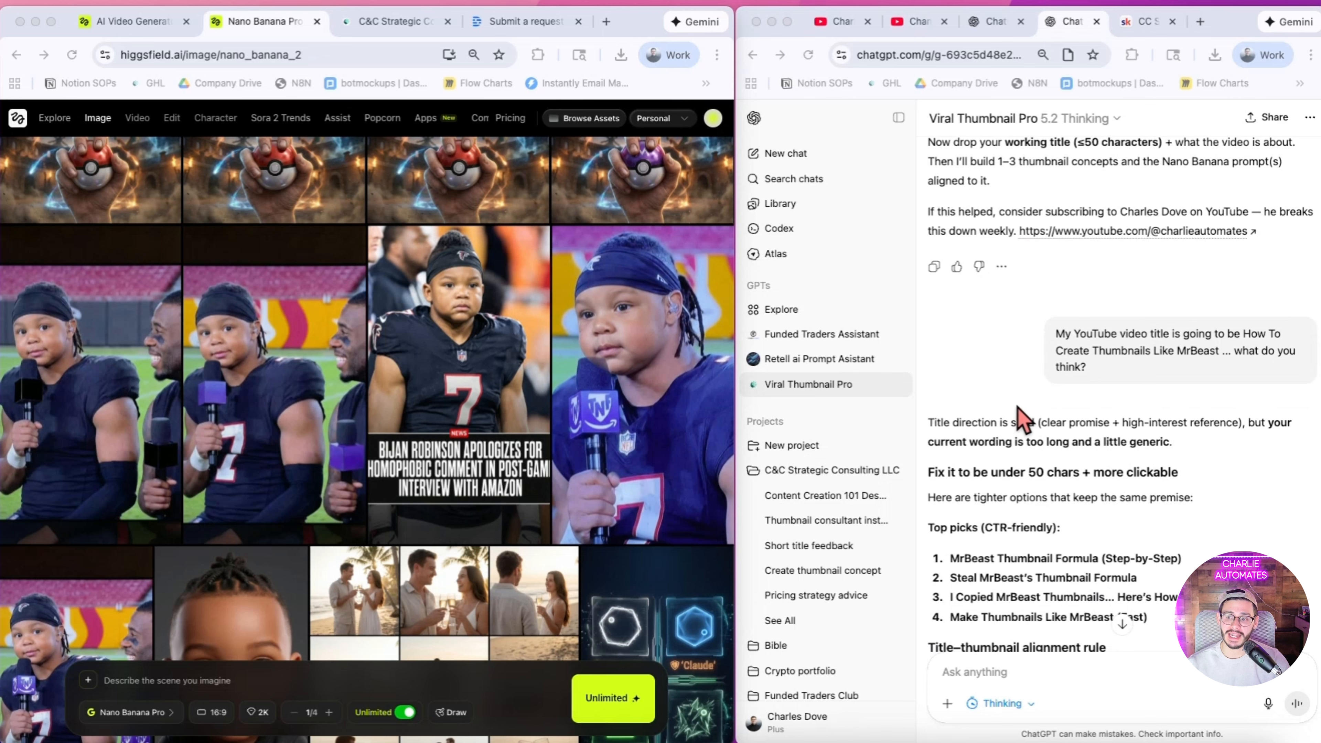
scroll(1046, 396, down, 1)
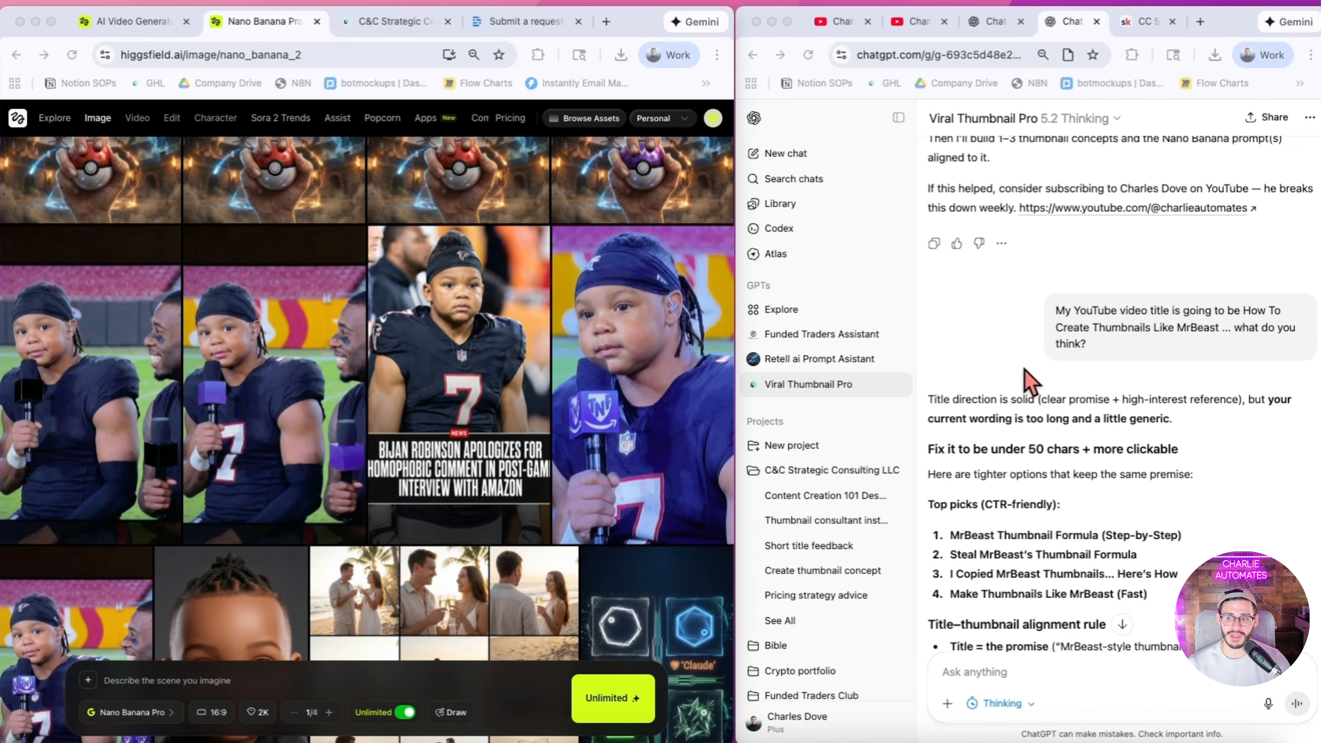
scroll(1061, 388, down, 2)
scroll(1090, 398, down, 5)
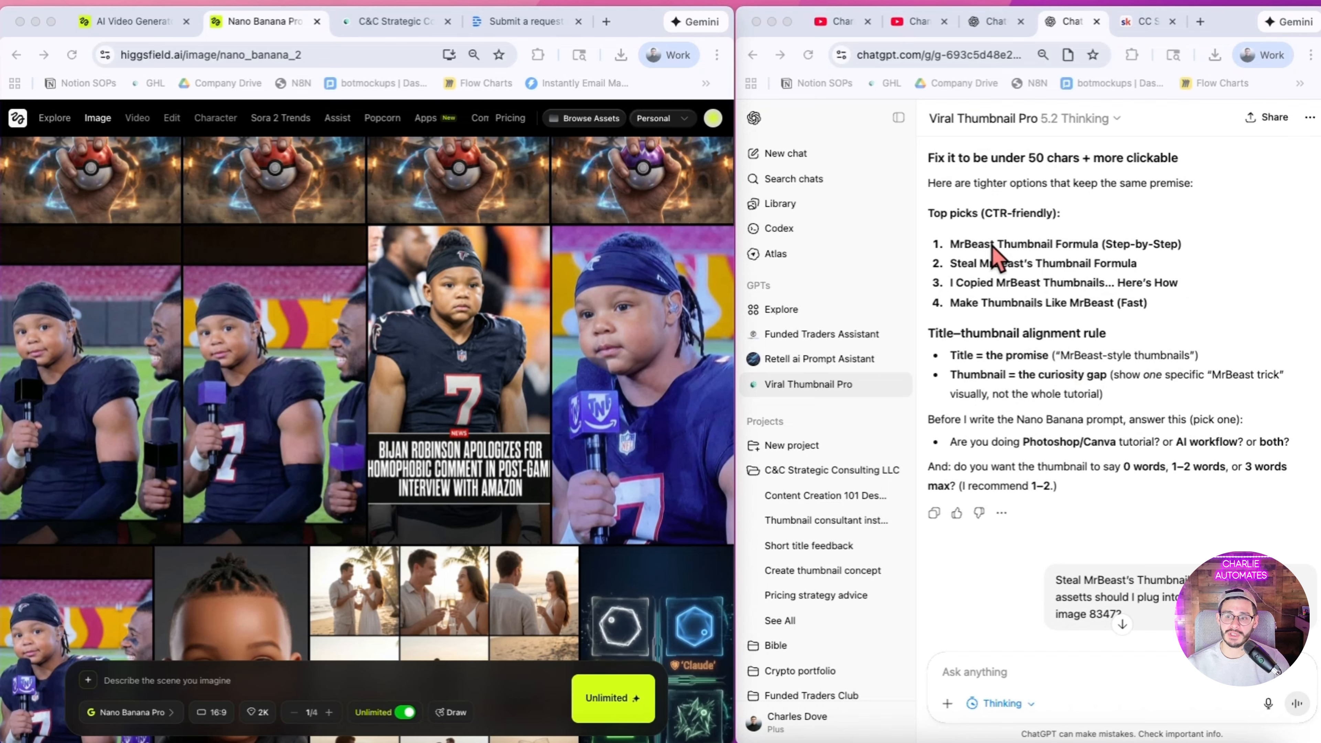
scroll(1001, 276, down, 4)
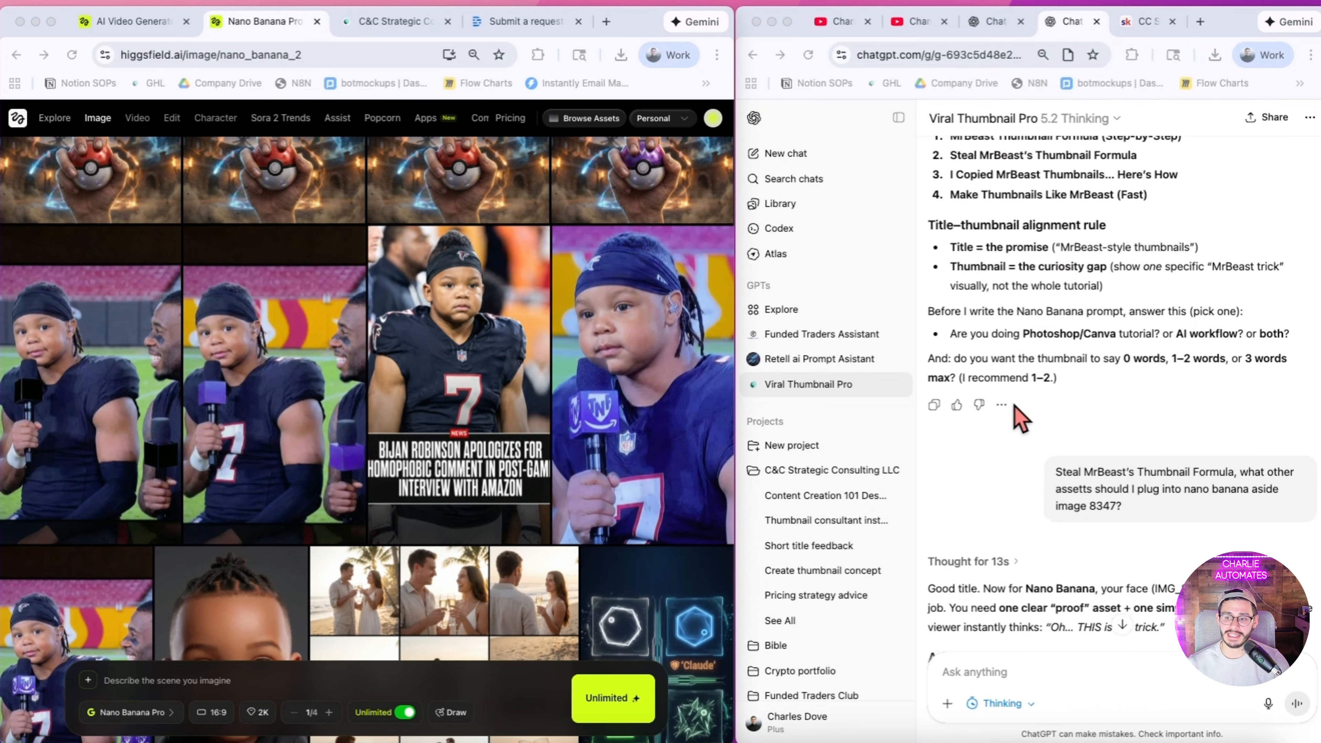
drag(1059, 475, 1242, 471)
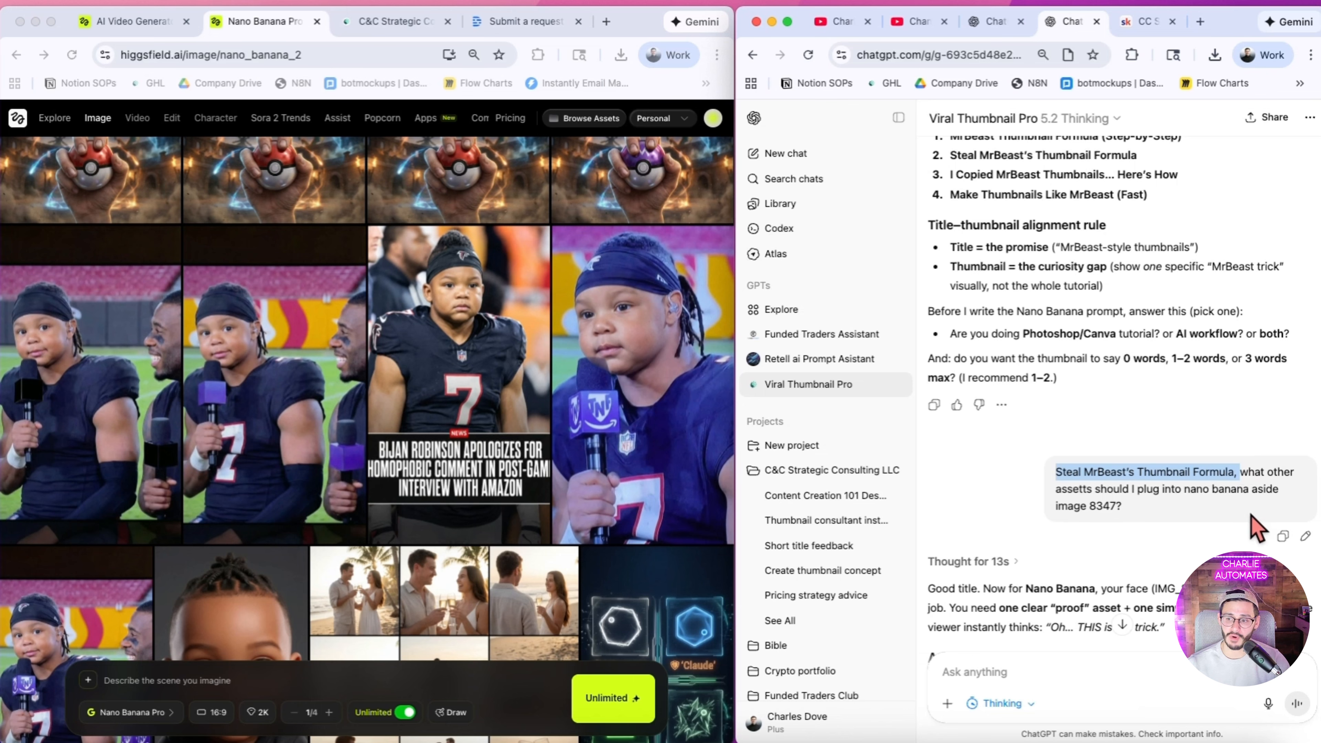
click(1228, 480)
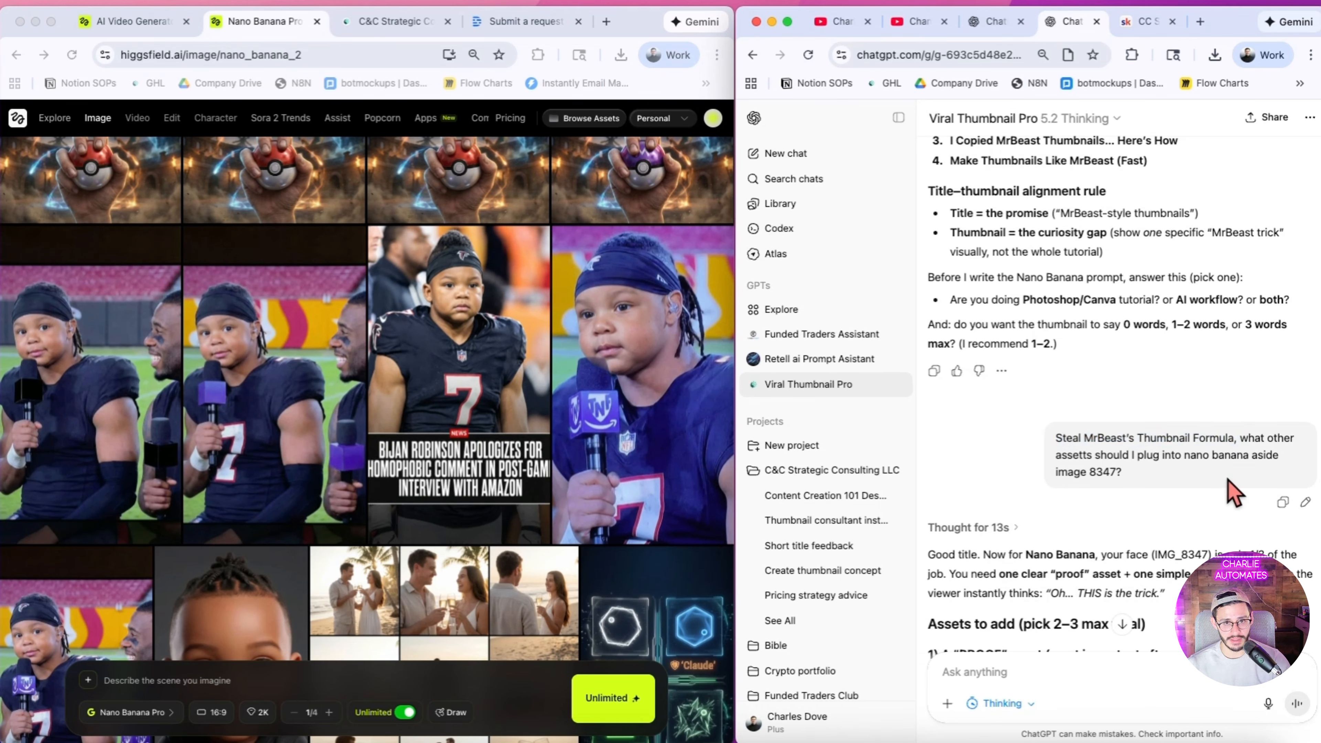
Step: Read the chat's advice on additional thumbnail assets, including using MrBeast's face and the top secret folder options
scroll(1165, 531, down, 6)
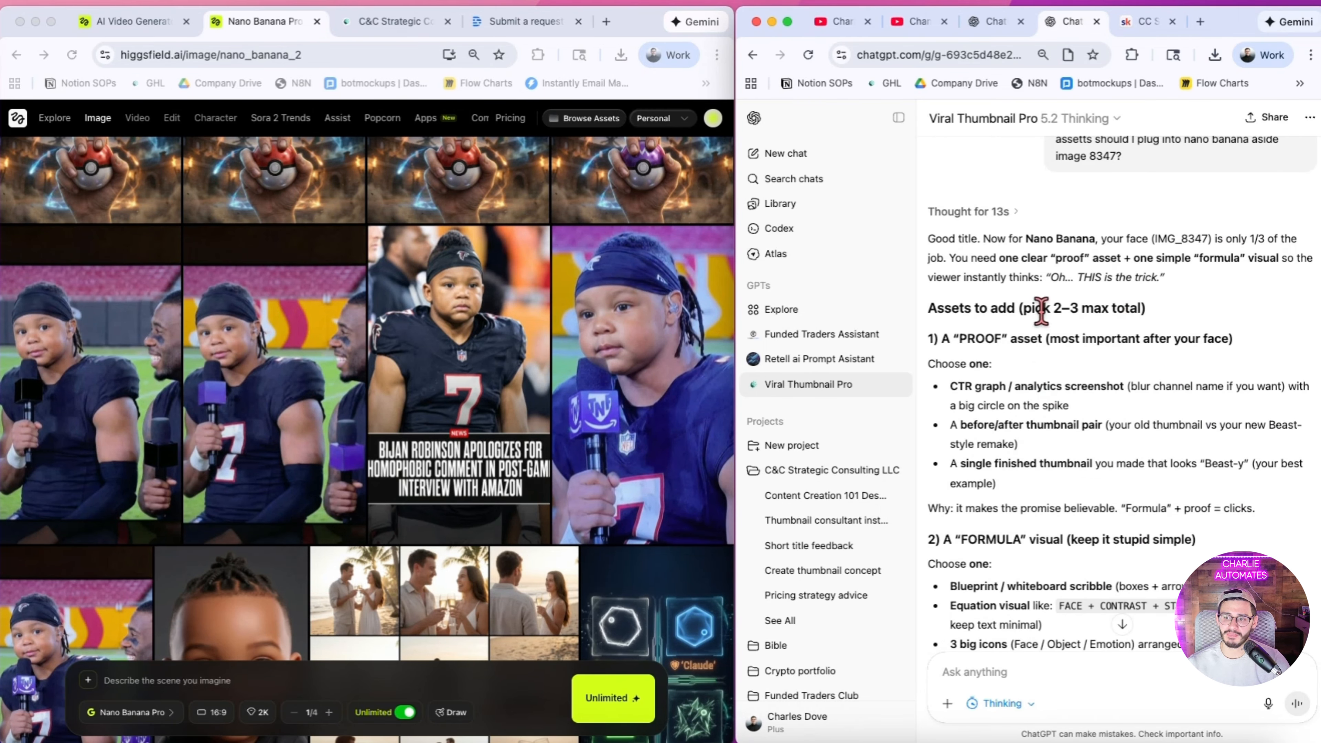
scroll(952, 312, down, 3)
scroll(930, 415, down, 2)
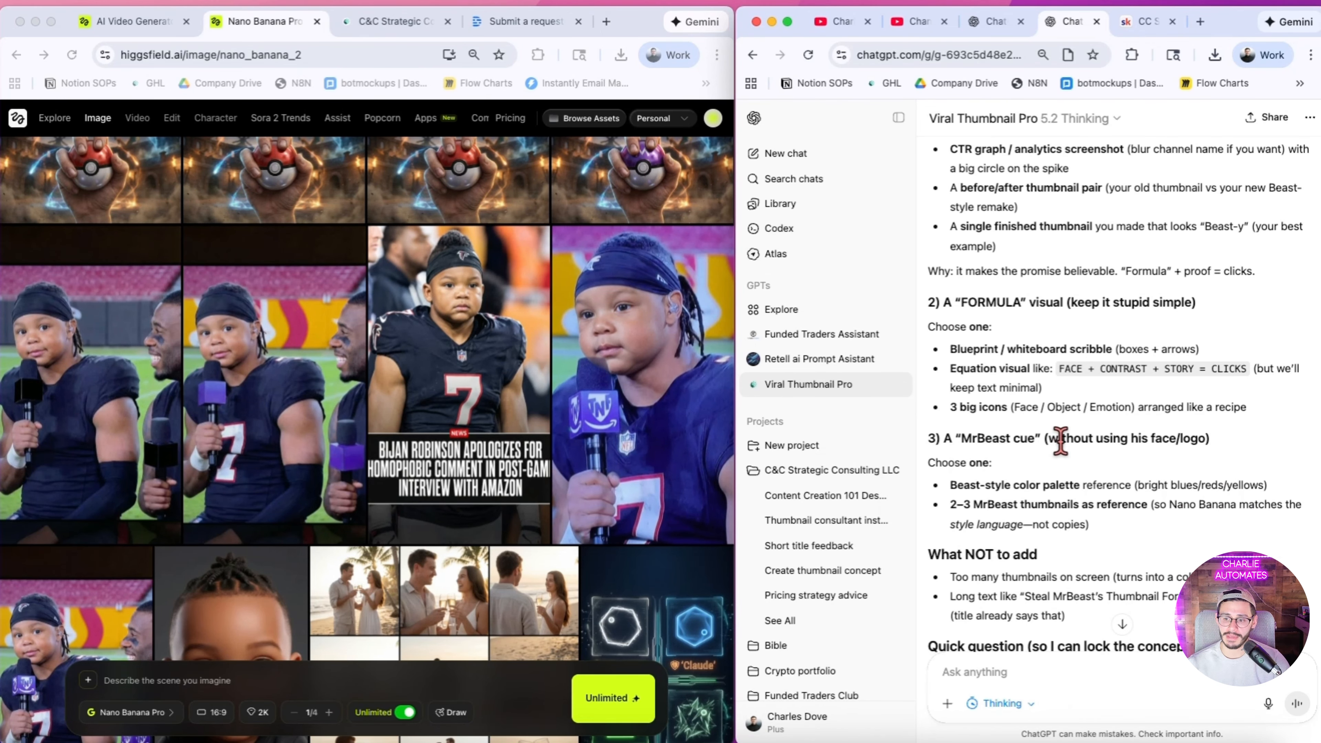
scroll(1072, 434, down, 3)
scroll(1083, 523, up, 4)
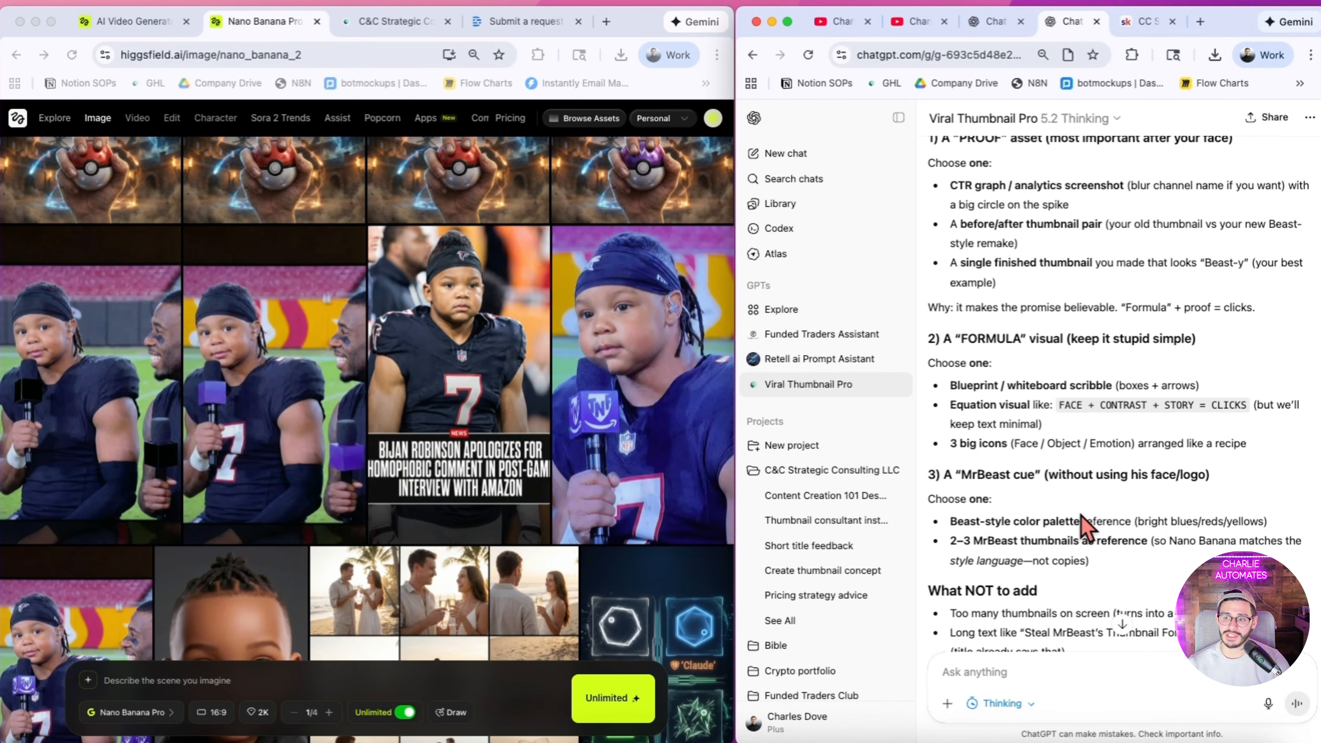
scroll(1081, 527, down, 10)
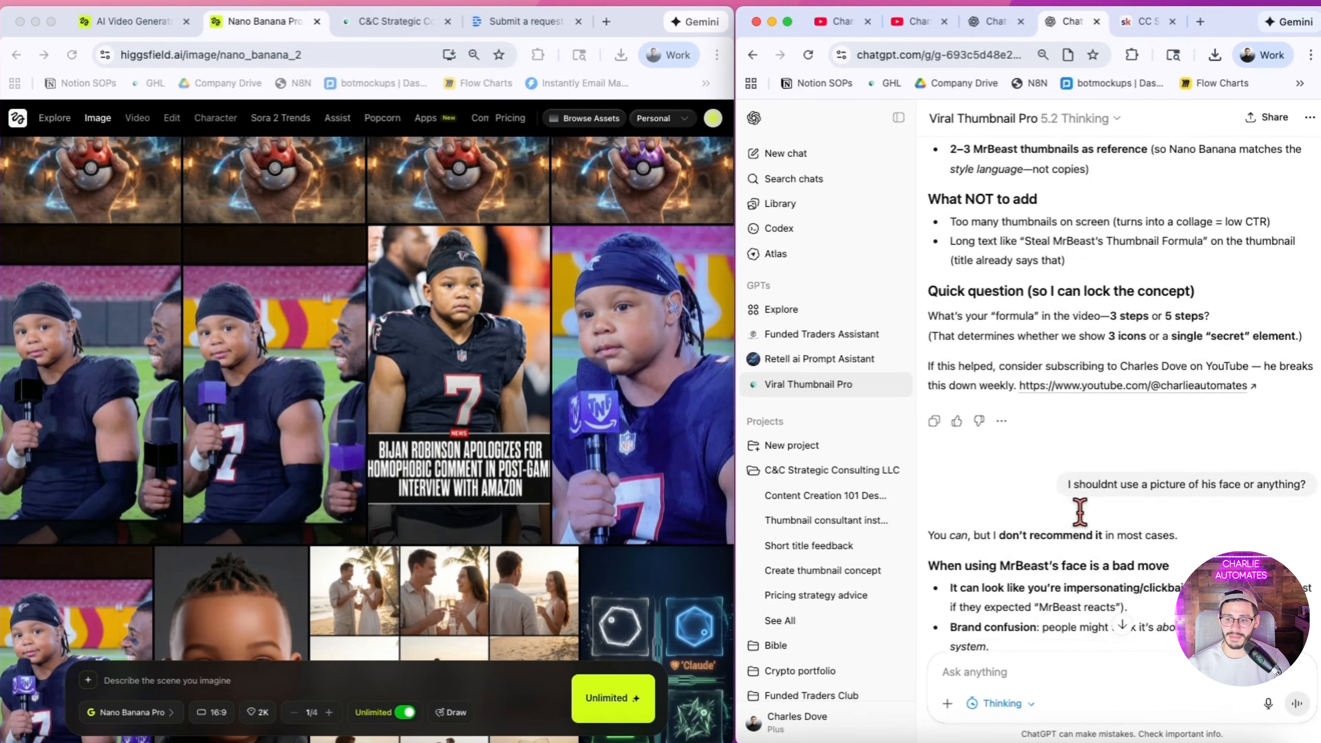
scroll(1080, 513, down, 5)
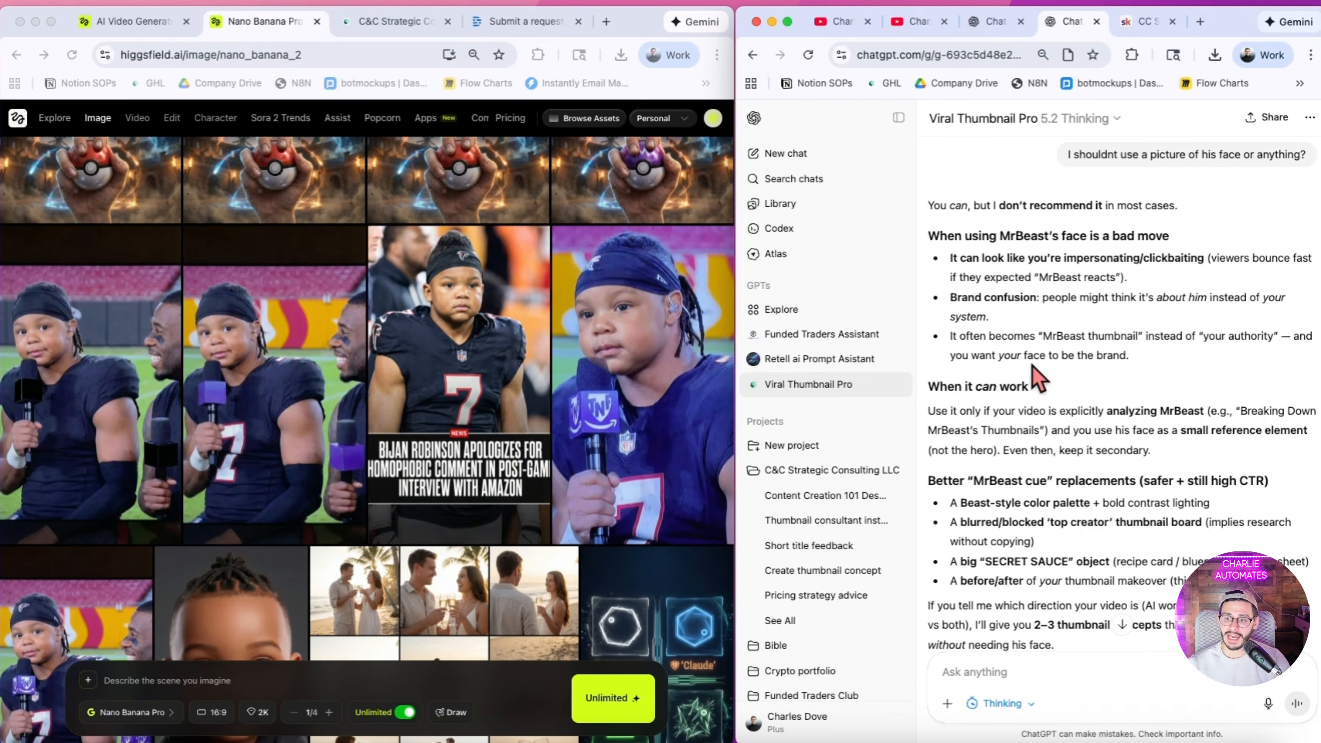
scroll(1061, 349, down, 9)
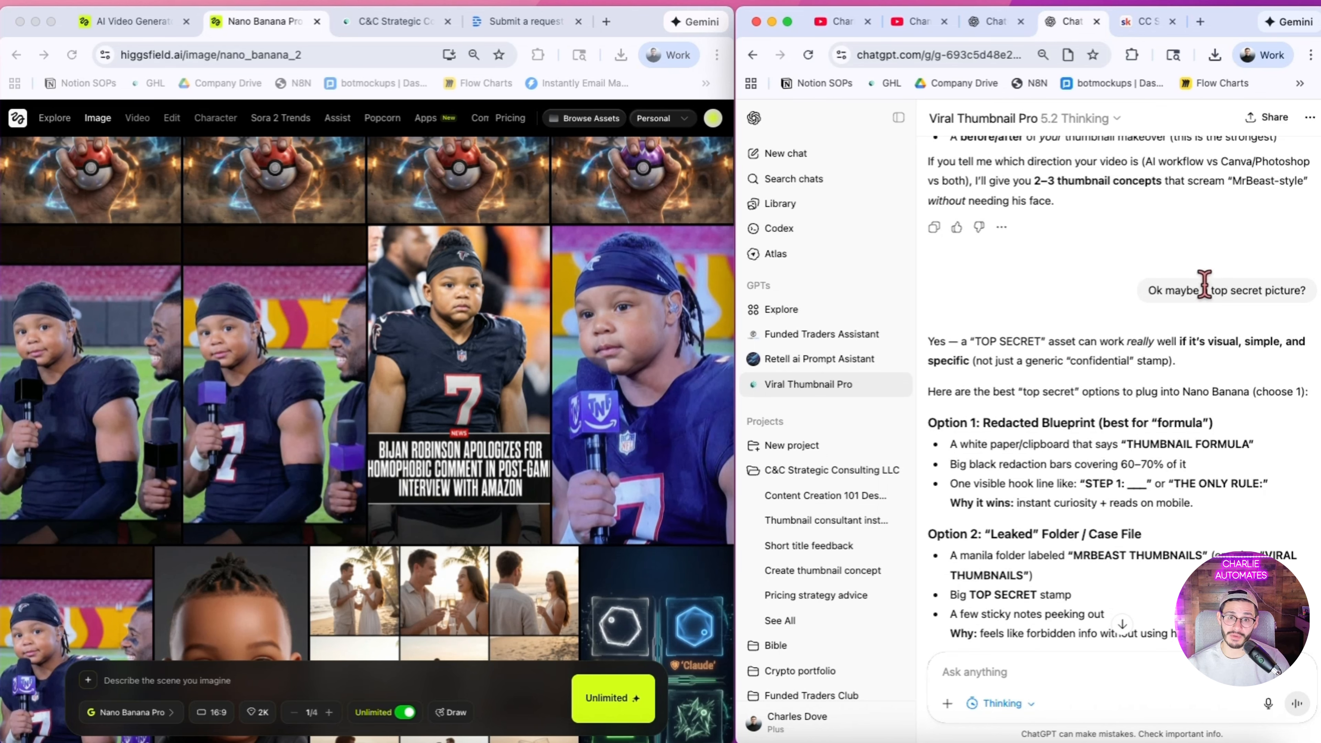
scroll(1182, 354, down, 7)
scroll(1181, 354, down, 6)
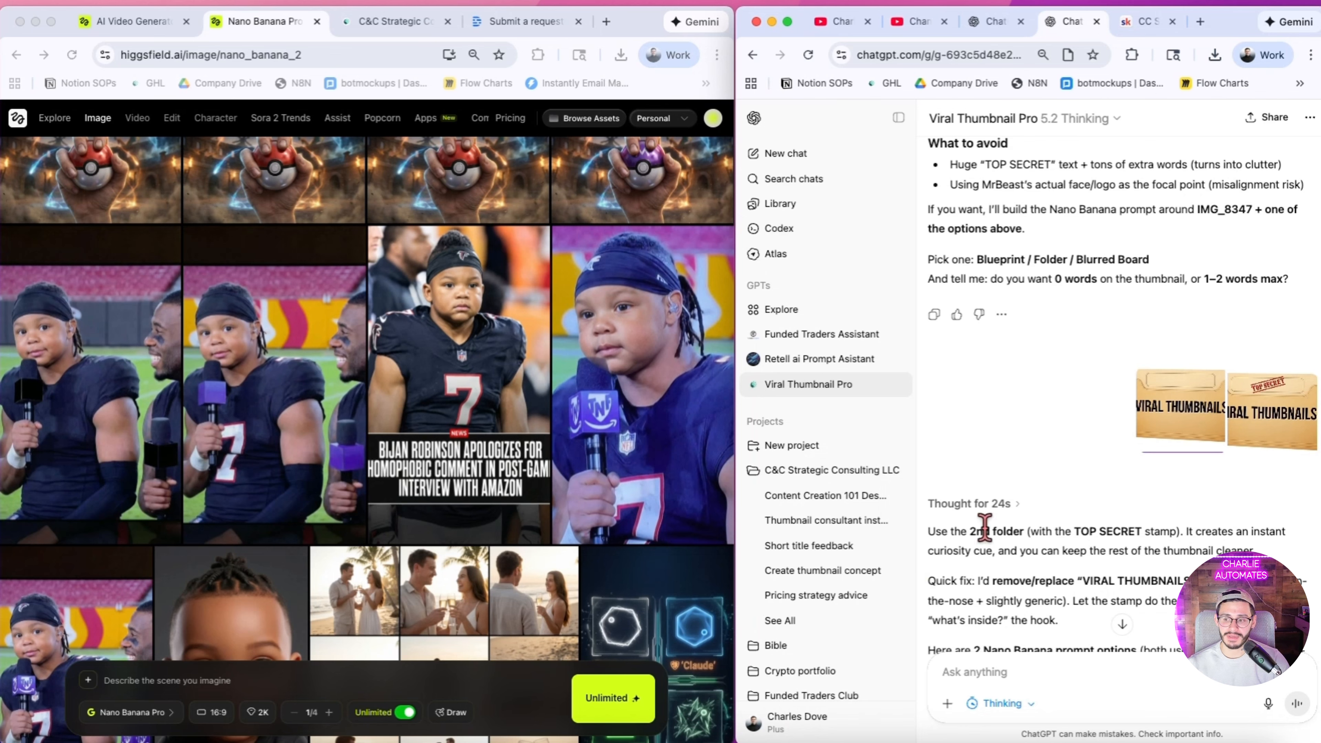
scroll(978, 515, down, 1)
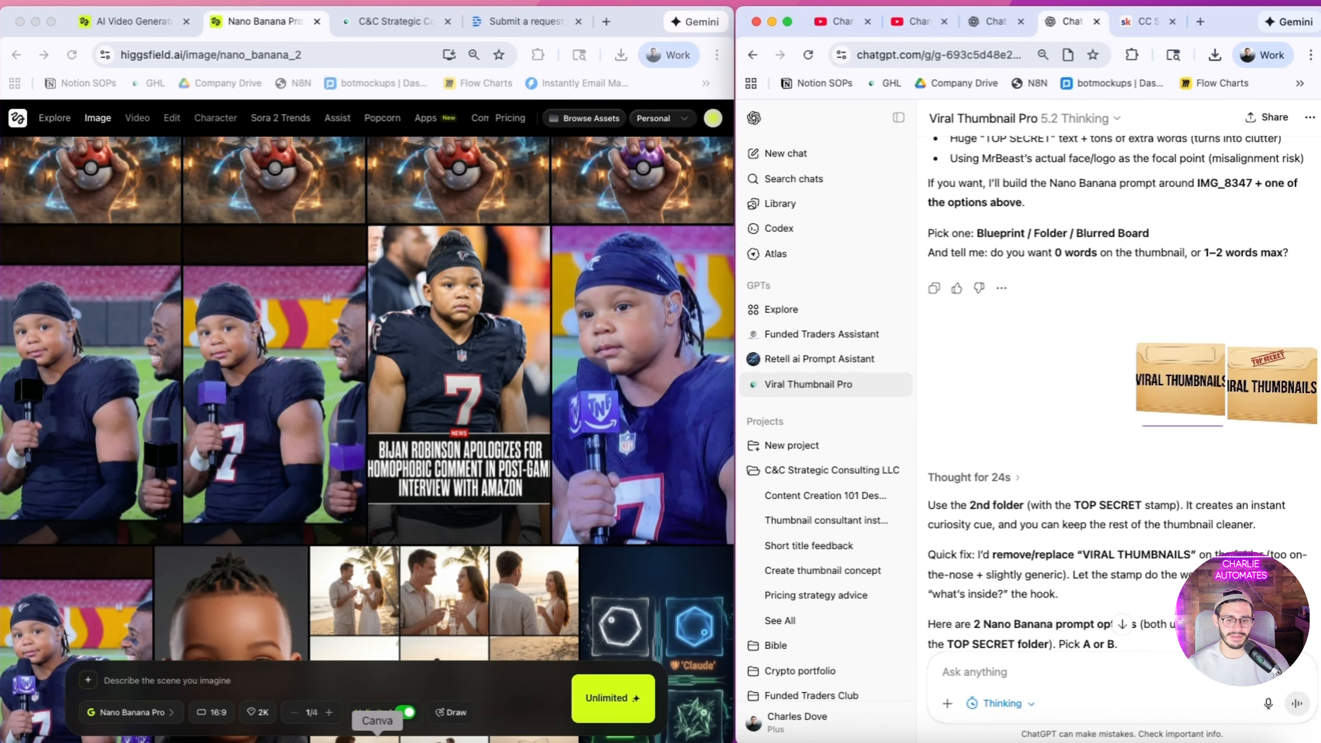
Step: Switch to Canva, dismiss the extra design window and view the TOP SECRET folder in the "I Built a World-Clas..." design
click(383, 741)
drag(472, 117, 662, 91)
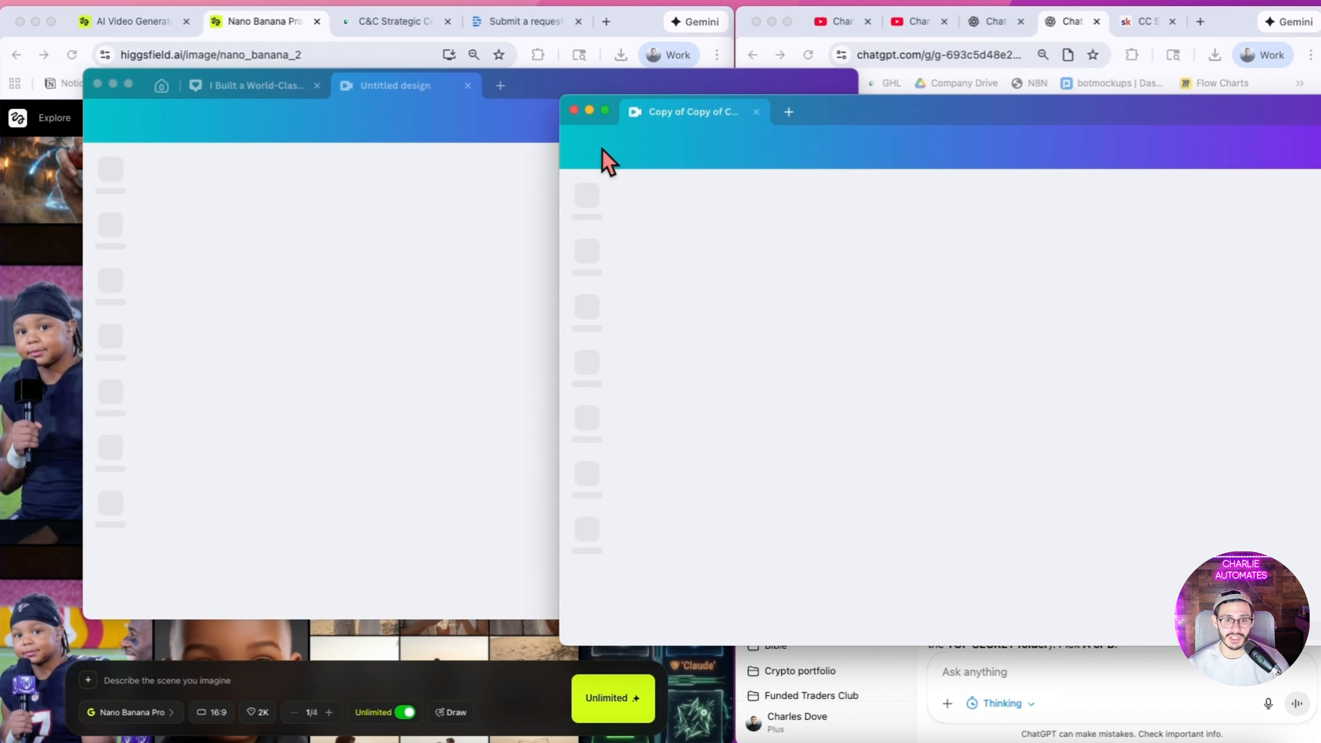
click(574, 110)
click(292, 90)
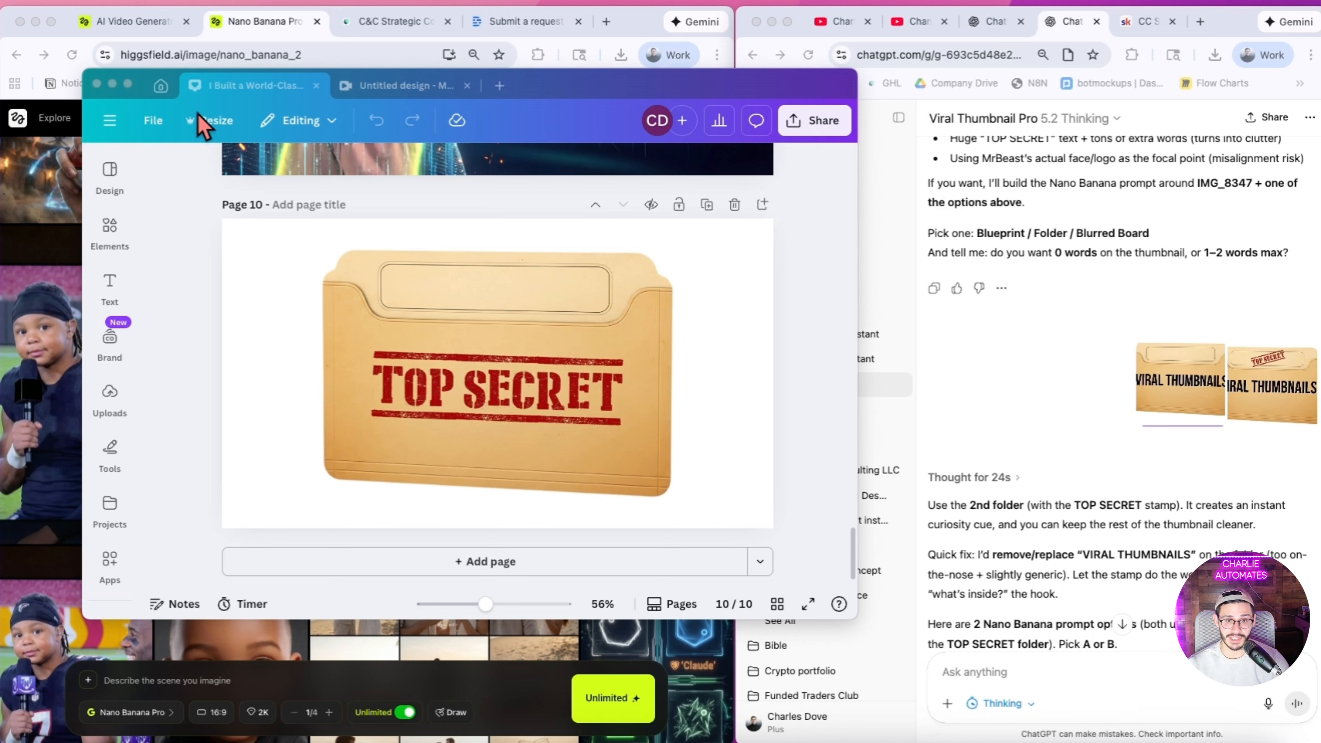
click(112, 85)
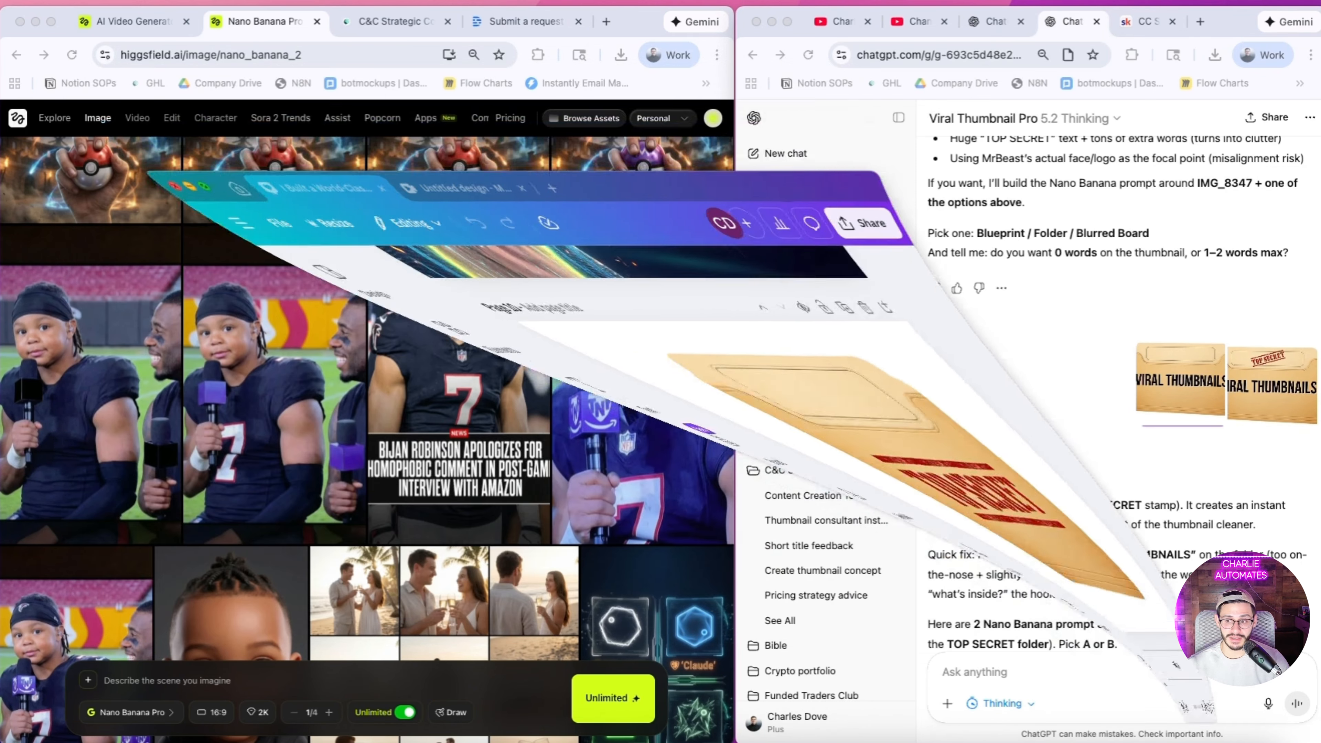
Step: Preview the two folder images uploaded to the chat, and examine the folder recommendation and Prompt A, "The File"
click(1186, 414)
key(Escape)
click(1250, 381)
key(Escape)
scroll(1164, 493, down, 3)
scroll(1164, 510, down, 5)
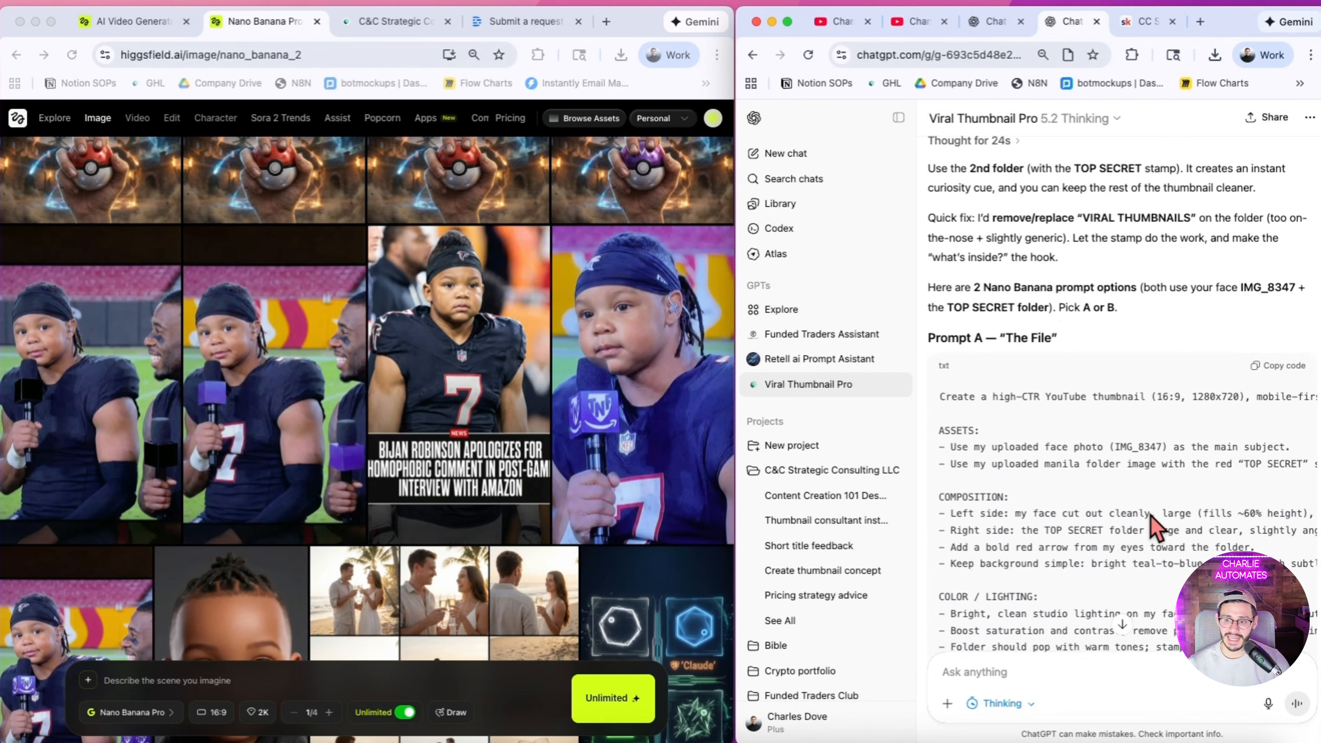
scroll(1046, 213, up, 2)
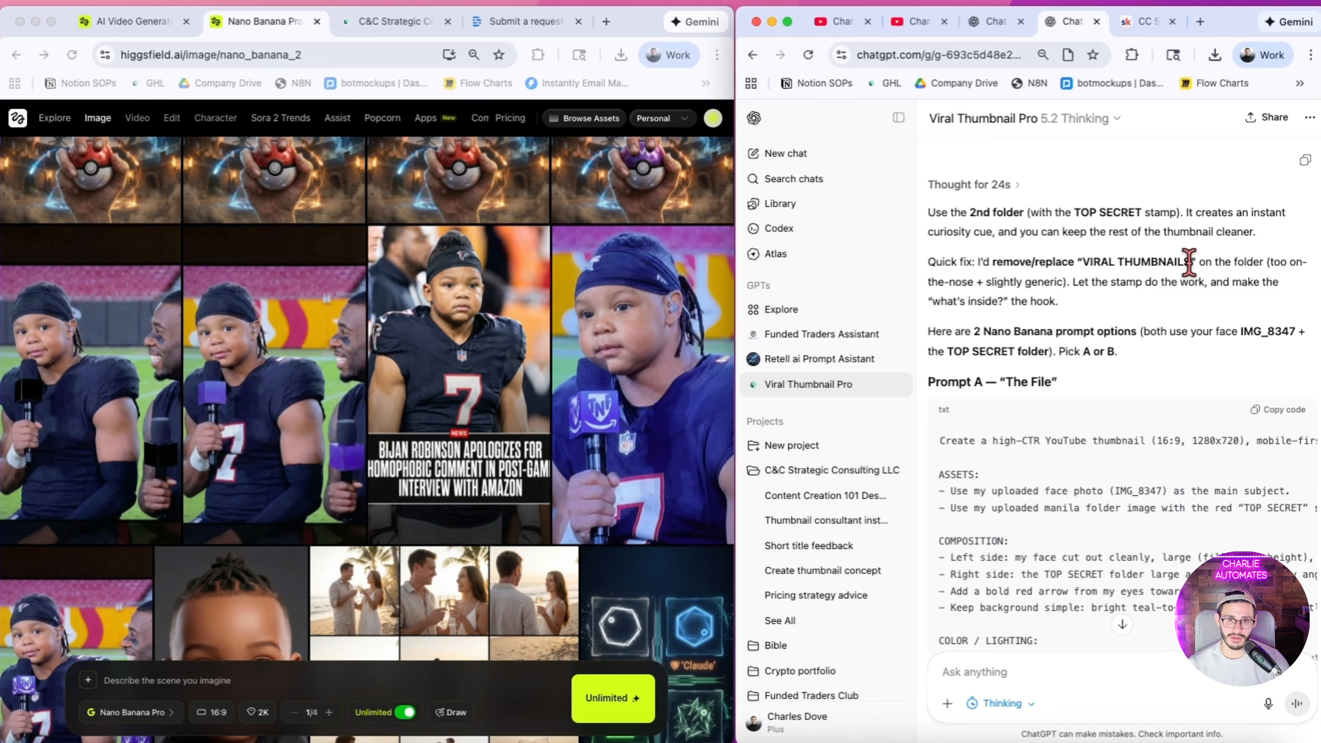
Step: Preview the uploaded TOP SECRET folder image in the chat and read the single best Nano Banana prompt
scroll(1113, 258, down, 5)
scroll(1108, 269, down, 10)
click(1158, 364)
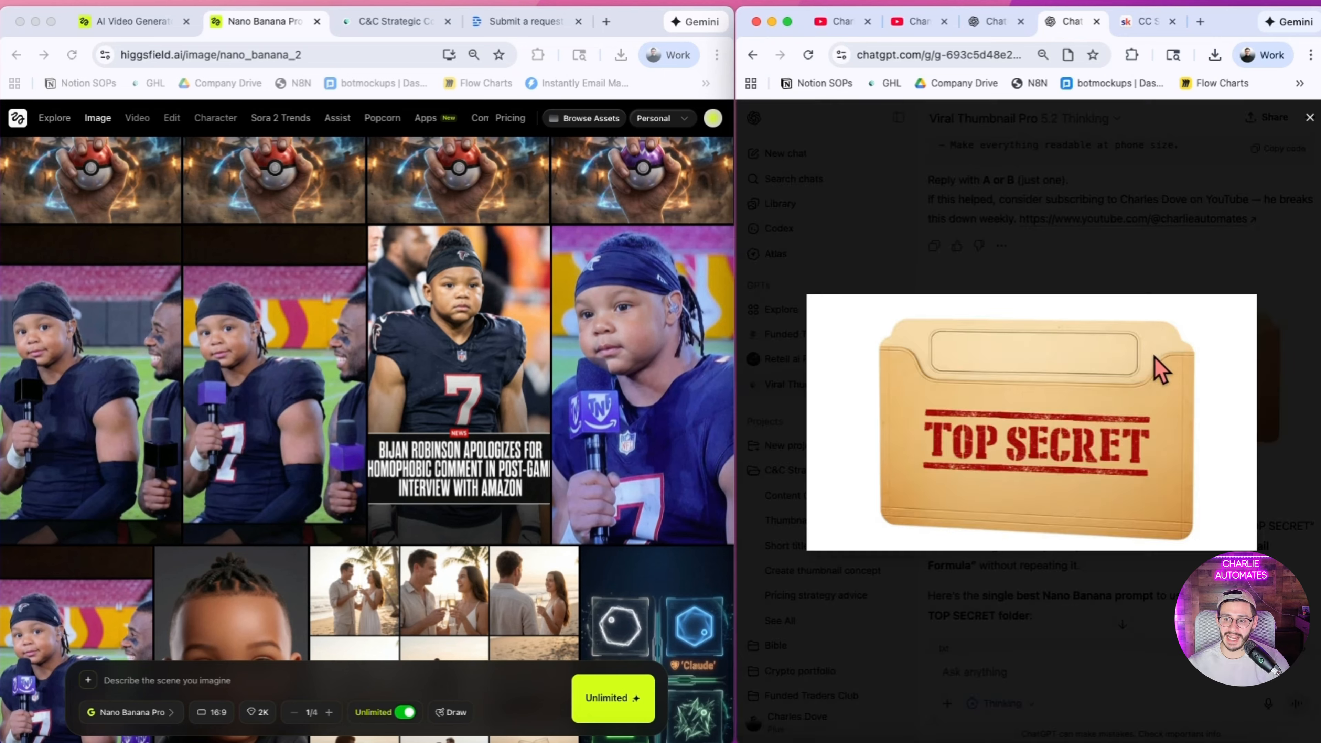
click(1159, 369)
scroll(1155, 367, down, 3)
scroll(997, 354, down, 2)
scroll(947, 369, down, 15)
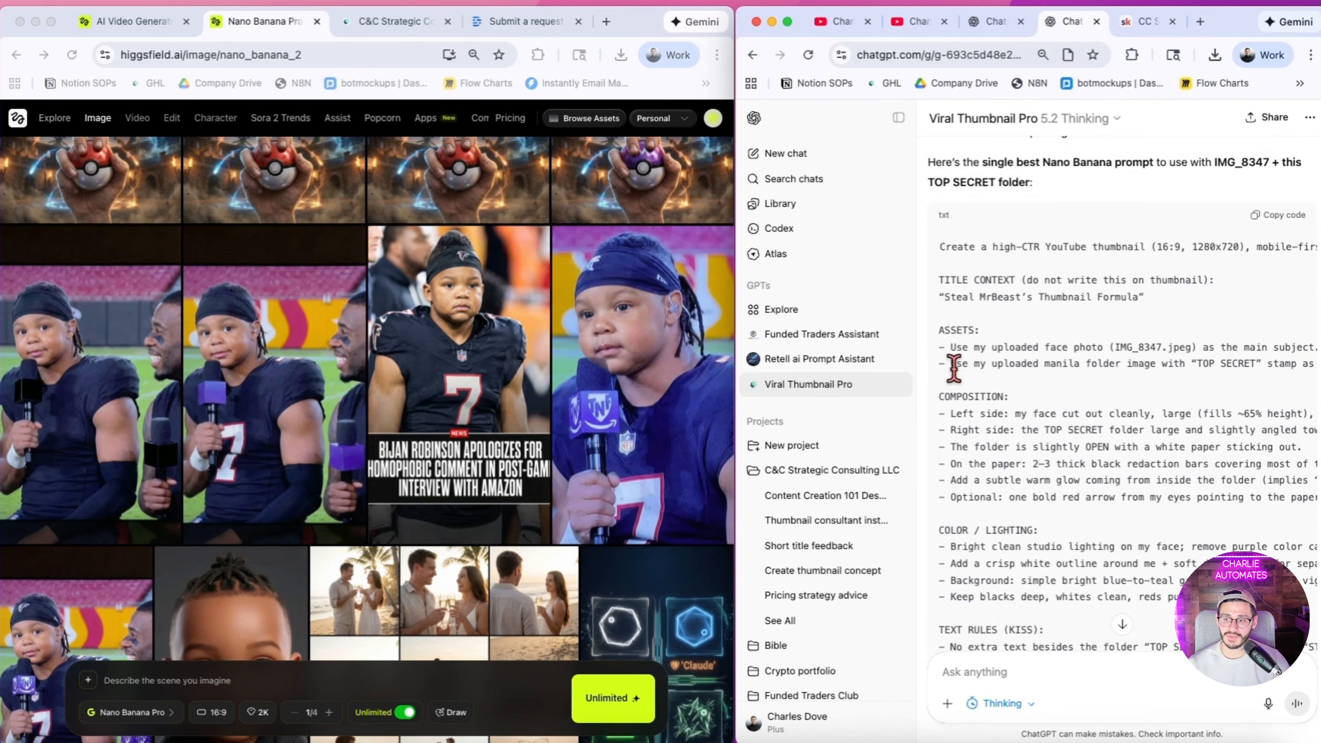
scroll(1072, 333, down, 1)
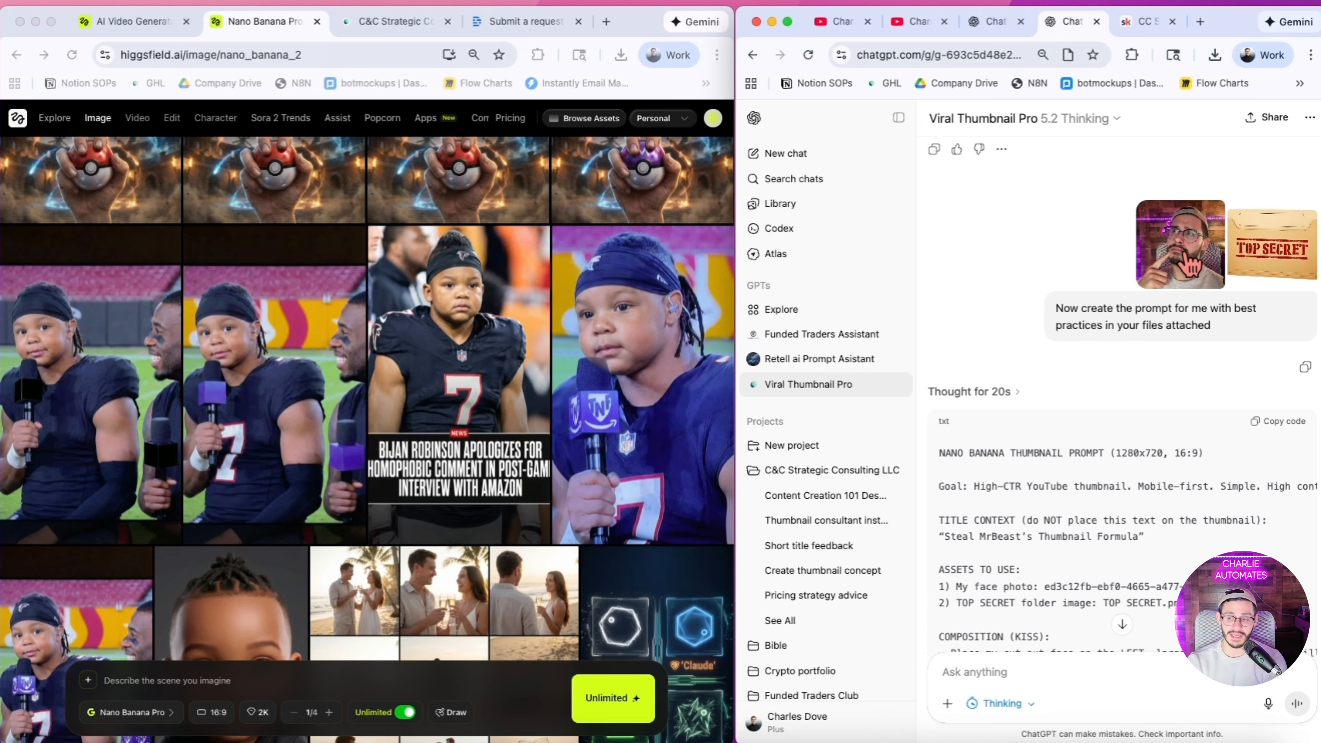
Step: Copy the face photo and the TOP SECRET folder image from the chat into the Higgsfield prompt box as reference images
scroll(1188, 262, up, 5)
right_click(1164, 371)
click(1109, 439)
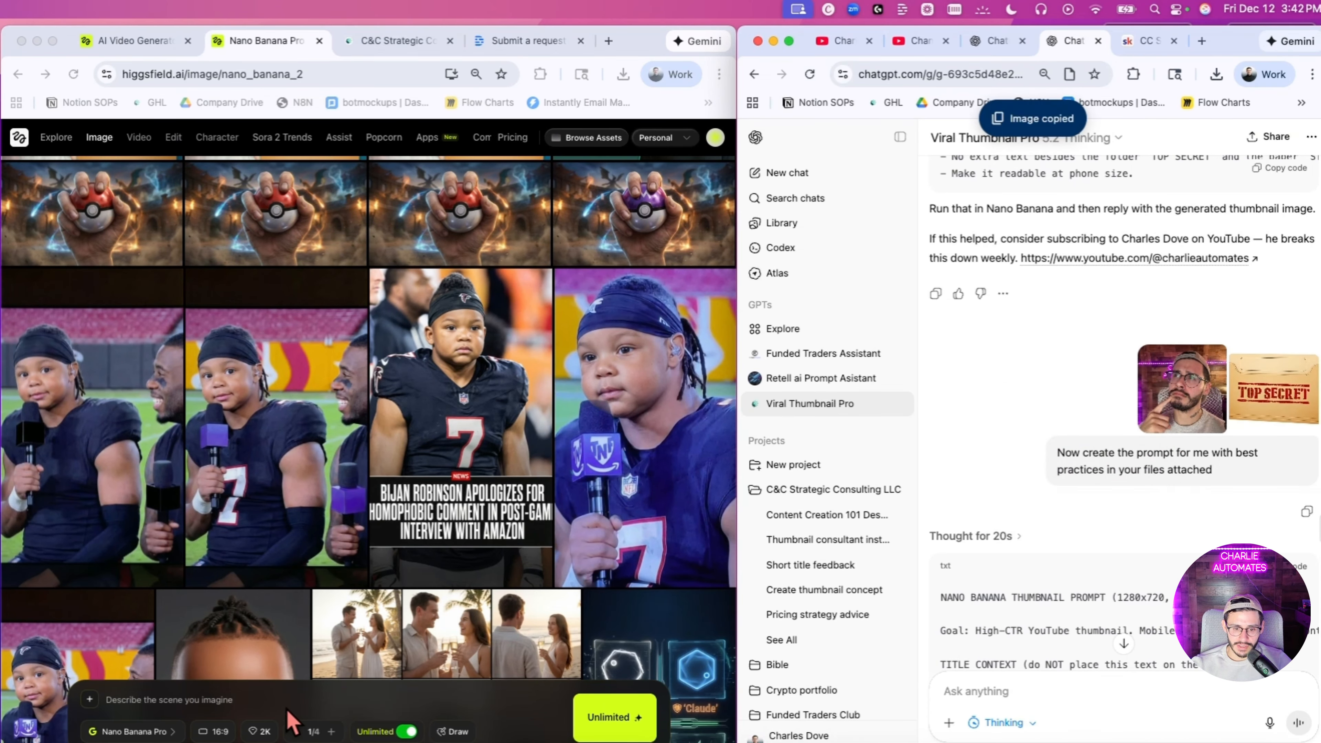
click(276, 700)
key(super+v)
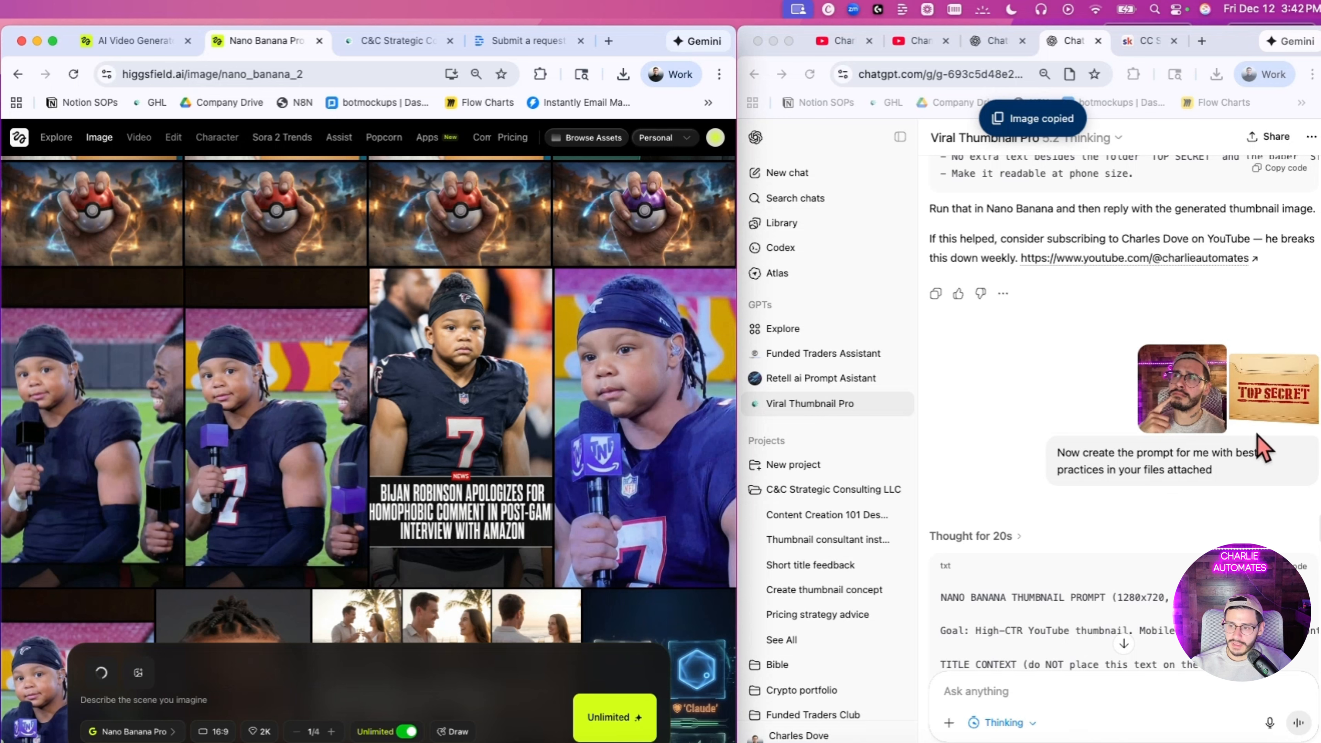
right_click(1282, 406)
click(1147, 445)
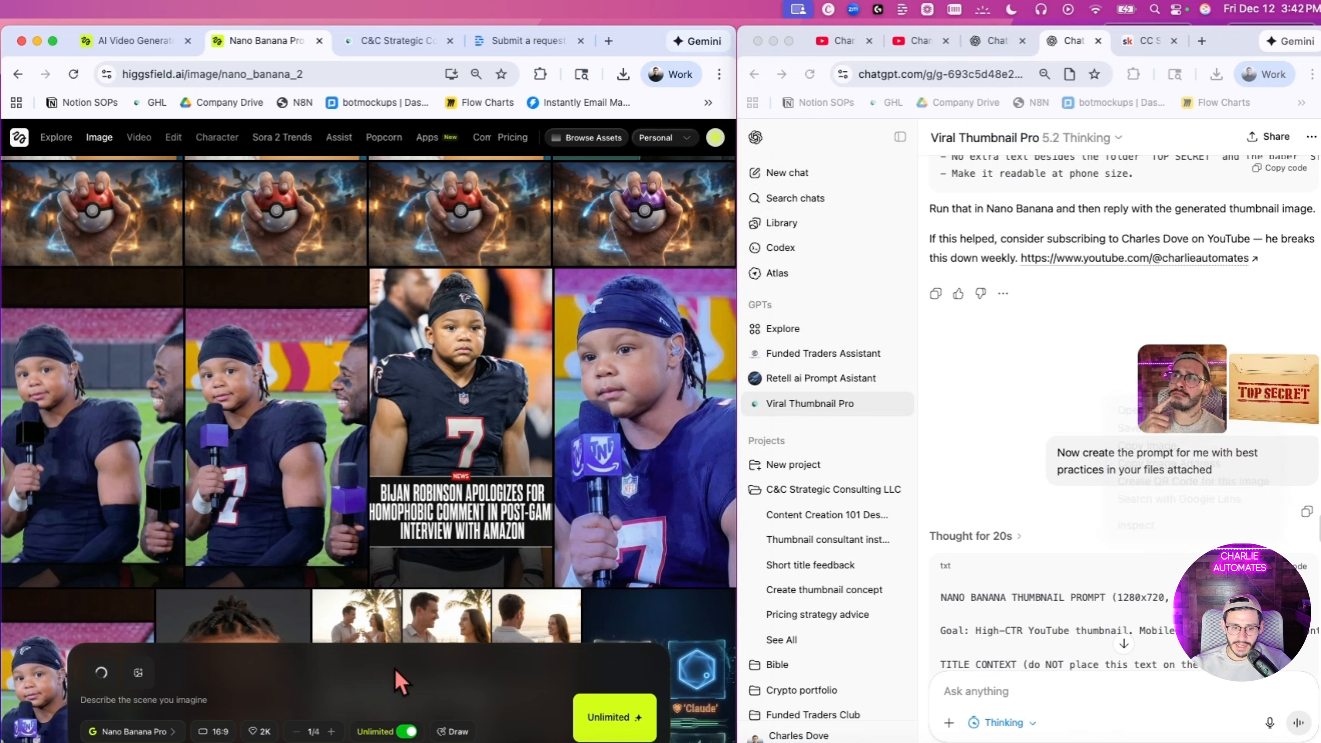
click(274, 698)
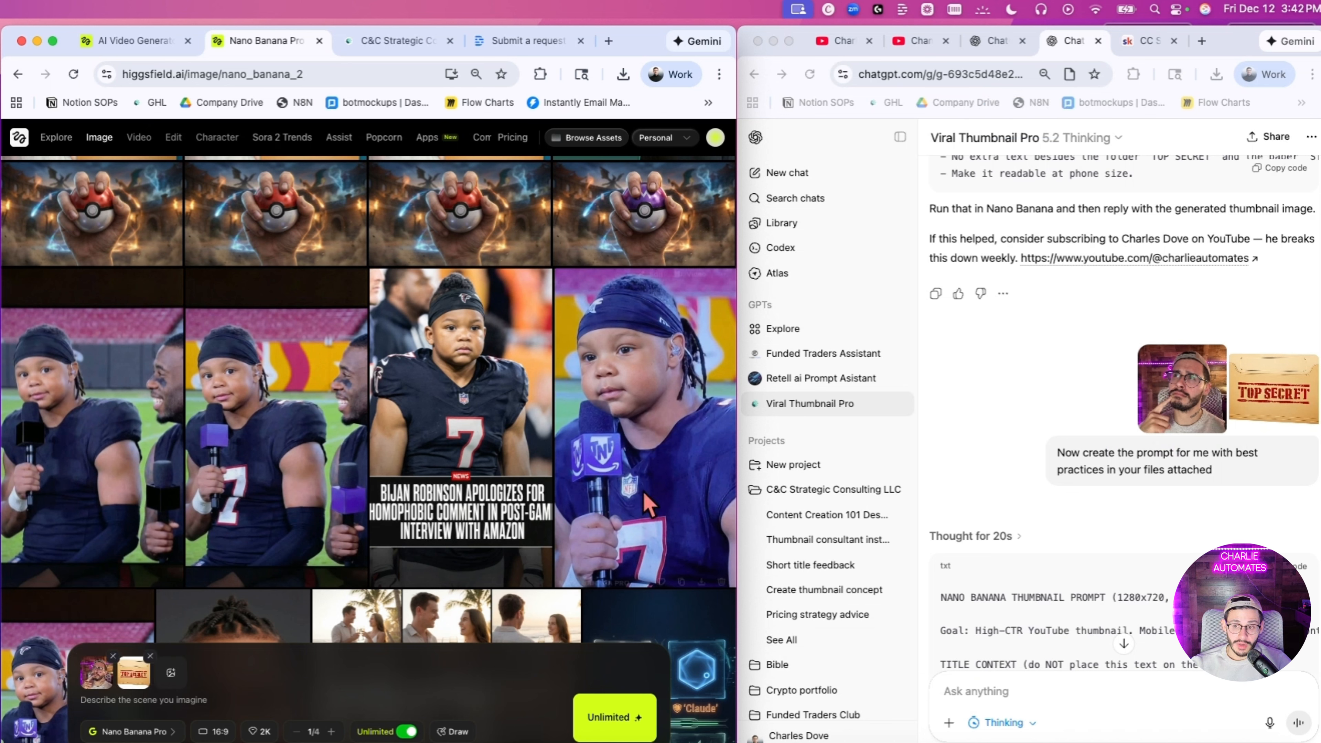
Step: Copy the chat's "NANO BANANA THUMBNAIL PROMPT (1280x720, 16:9)" and paste it as the Higgsfield scene description
scroll(1058, 448, down, 3)
scroll(1058, 448, down, 2)
click(1284, 311)
click(214, 699)
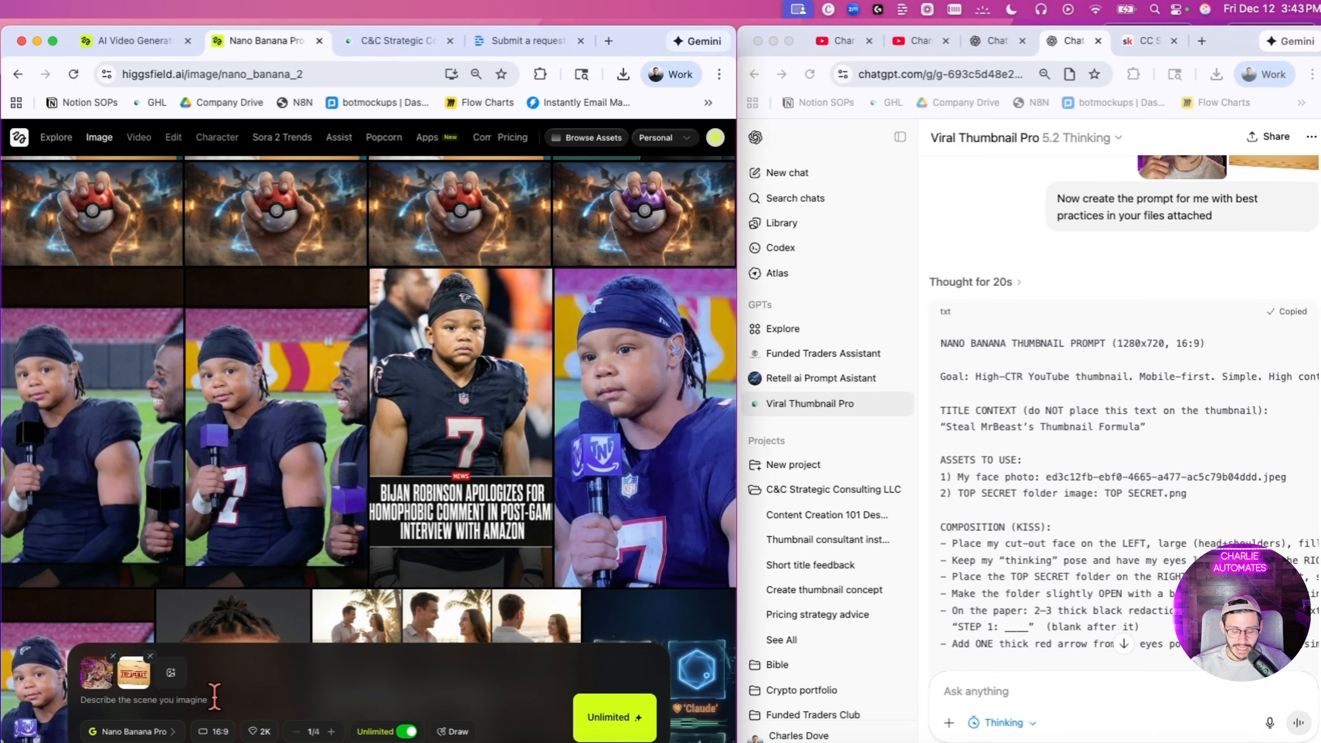
key(super+v)
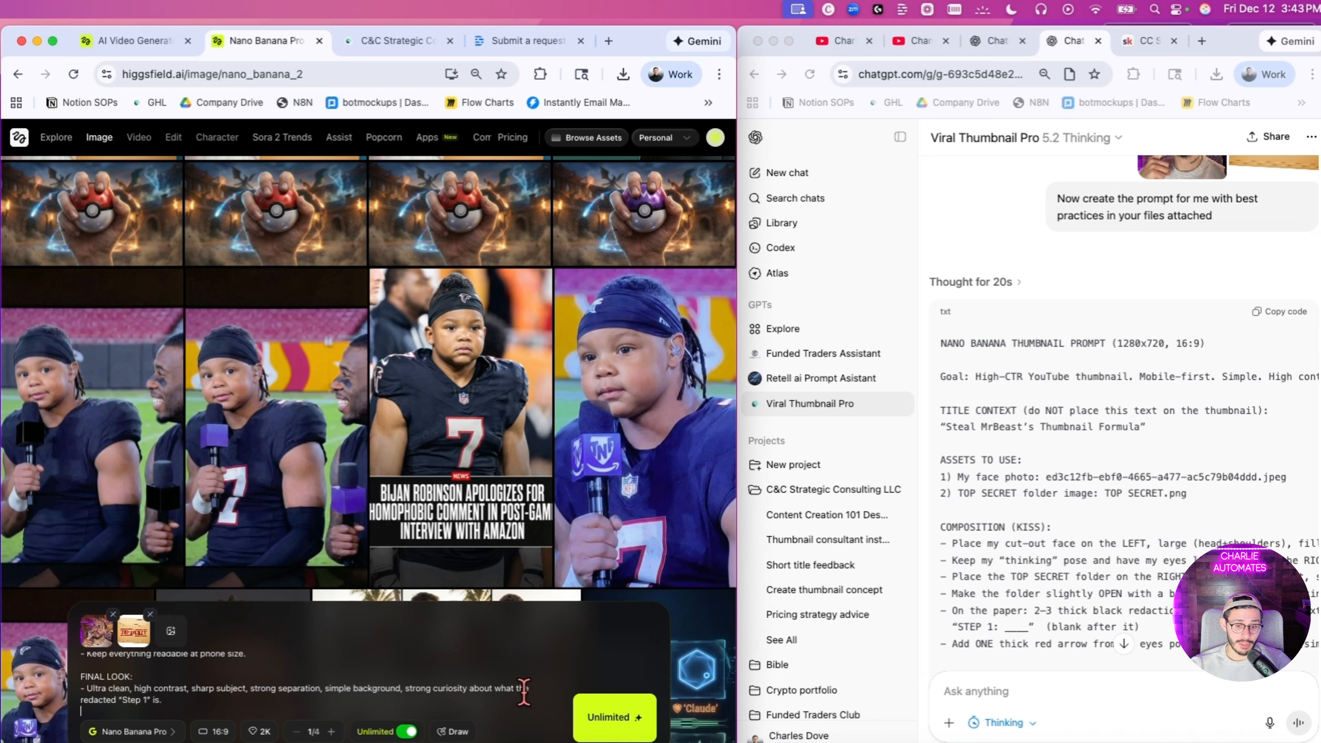
Step: Select the 16:9 aspect ratio and generate the thumbnail with Nano Banana Pro
click(203, 734)
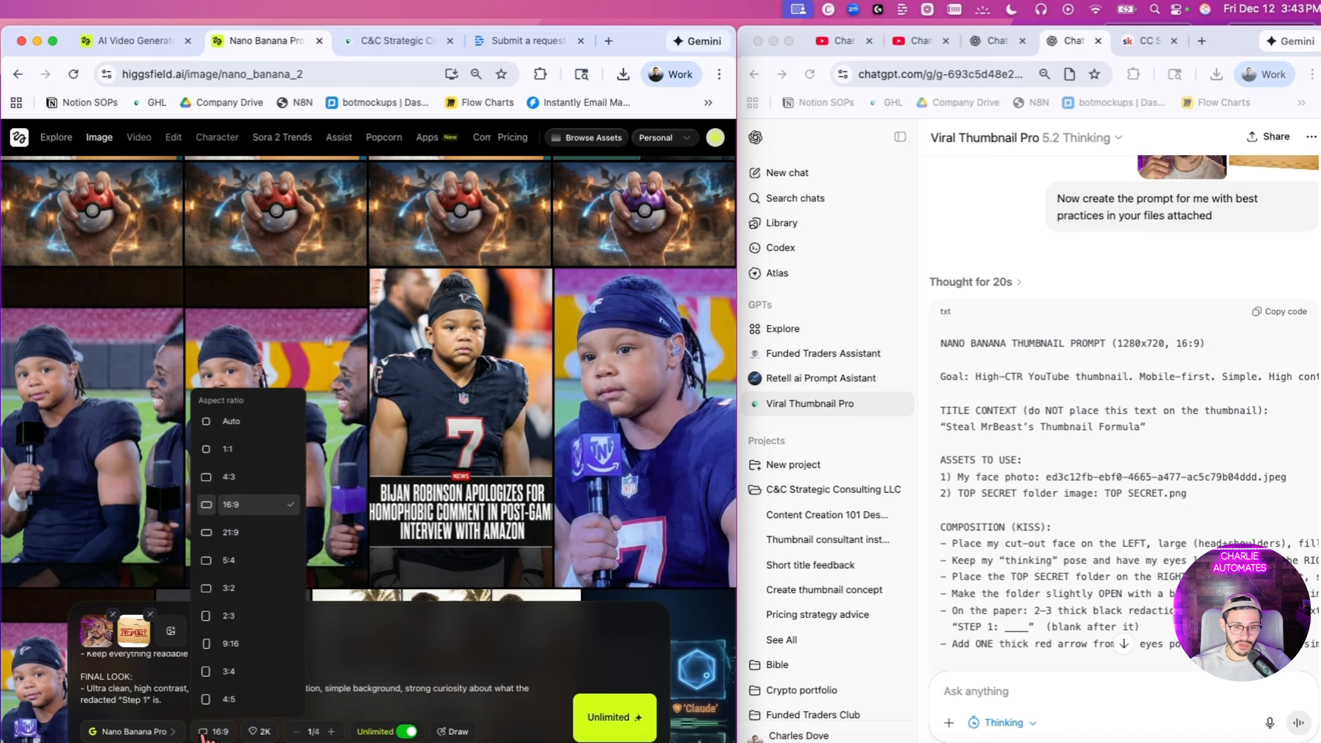
click(221, 509)
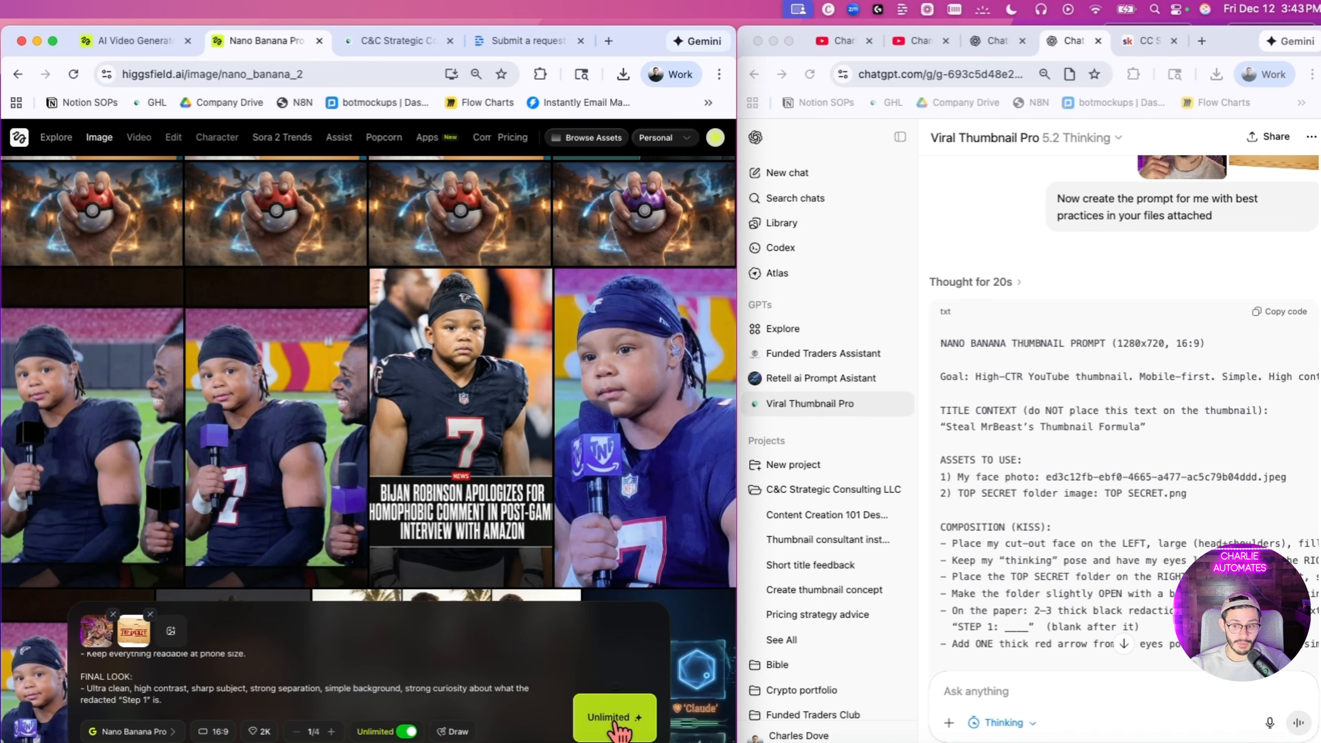
click(617, 730)
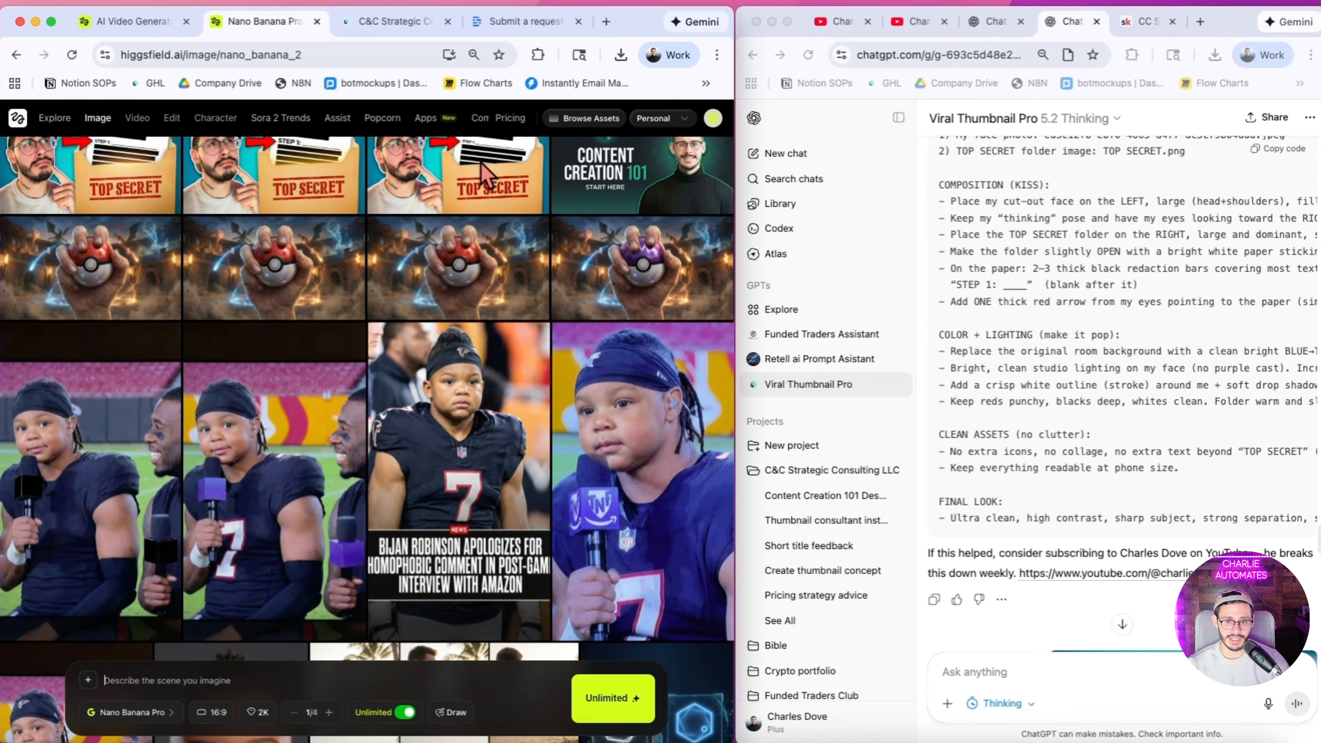
Step: View the first generated thumbnail full size, and examine the chat's critique, quick fixes and updated Nano Banana prompt
mouse_move(477, 199)
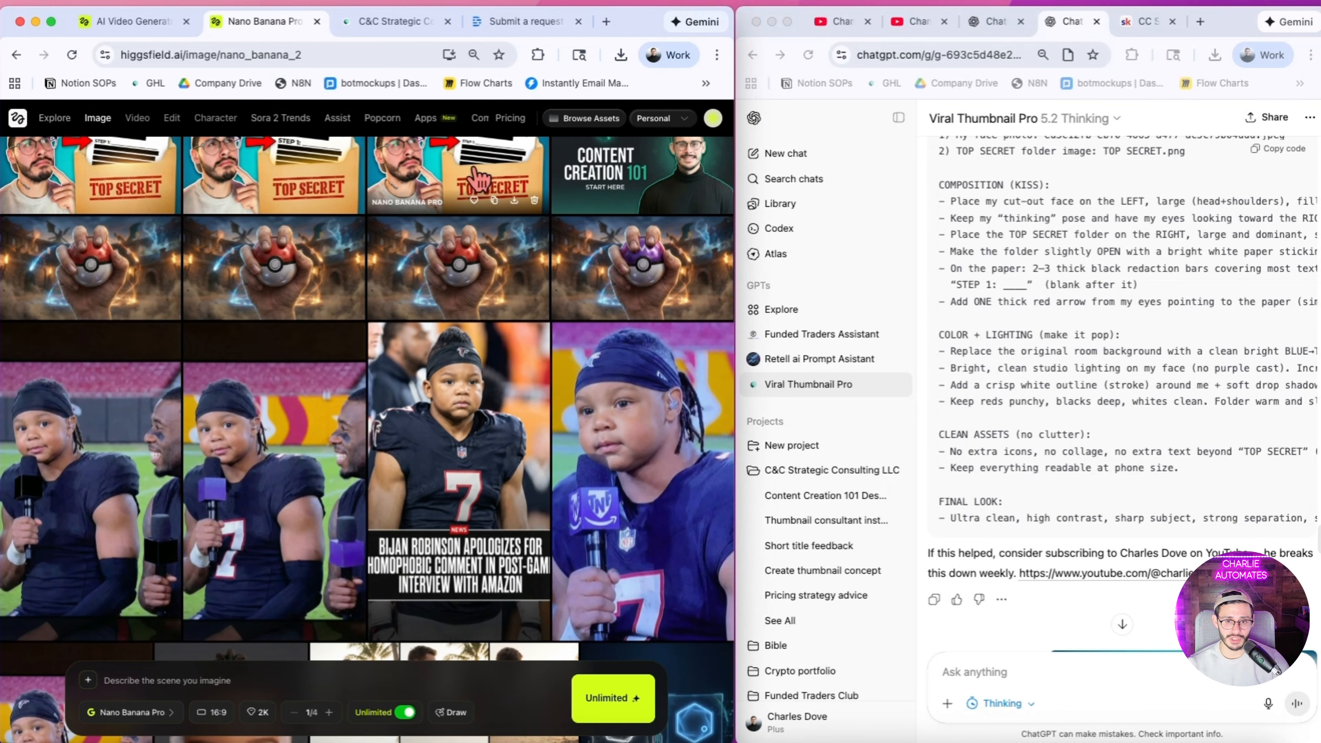
click(473, 169)
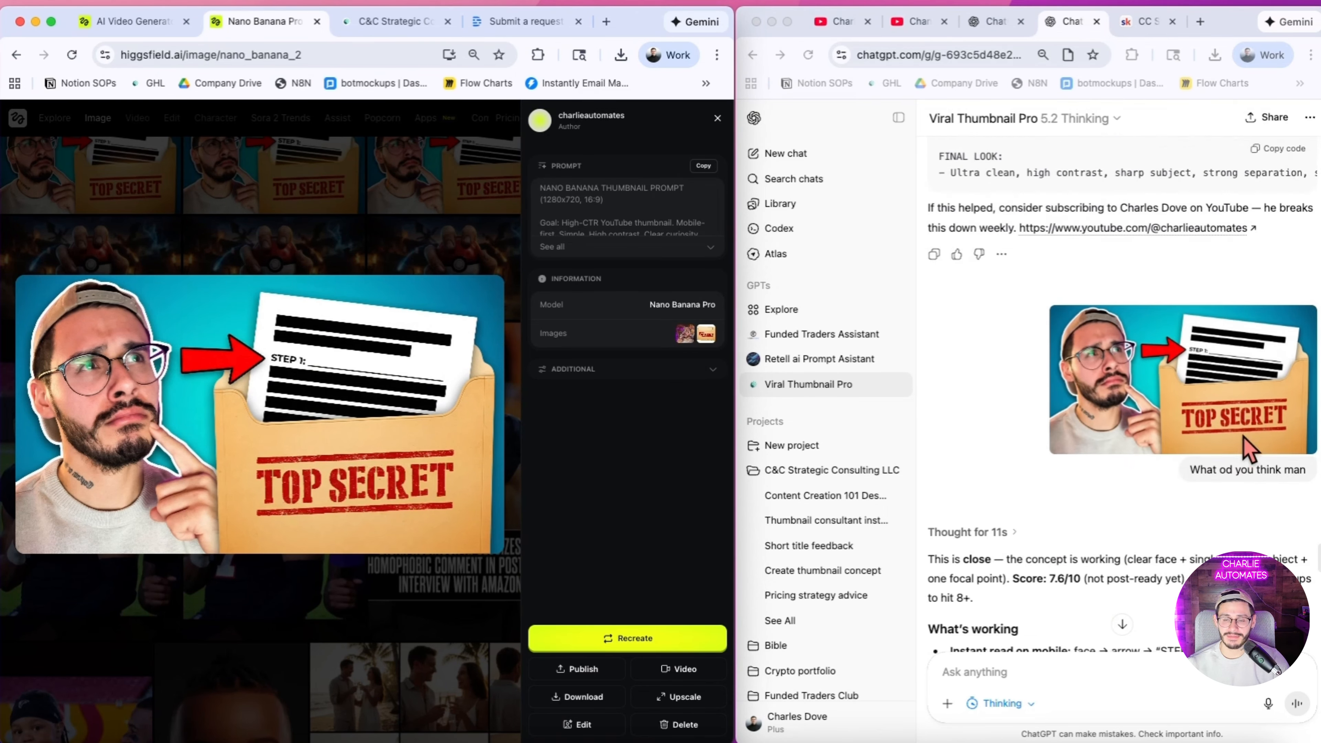
scroll(1248, 447, down, 4)
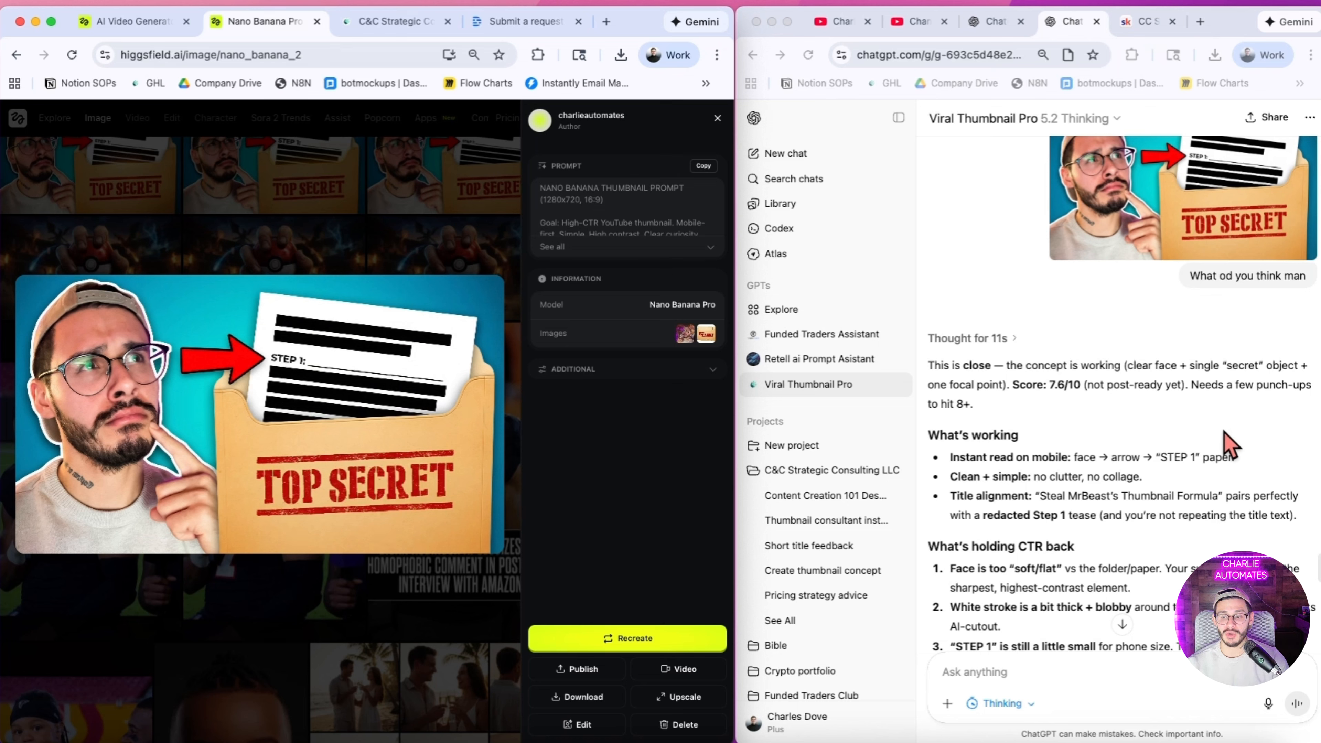
scroll(1230, 444, down, 3)
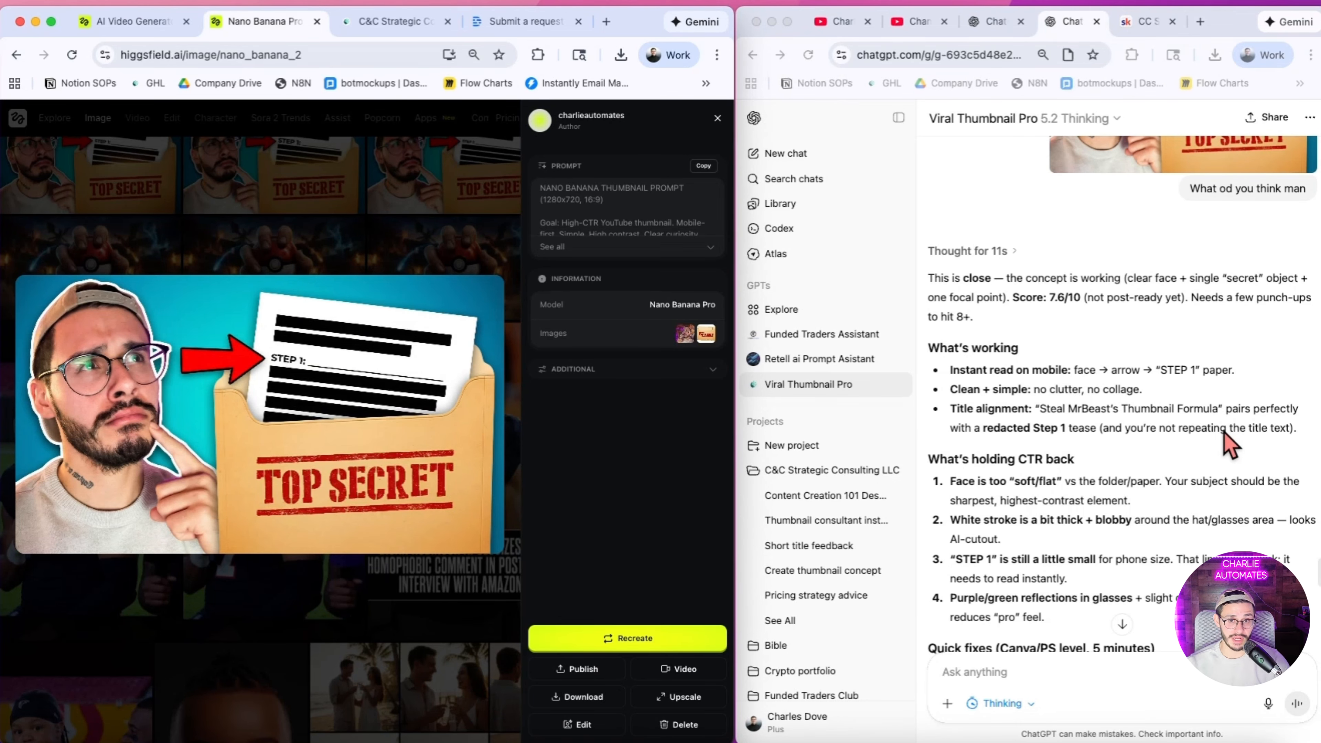
scroll(1230, 383, down, 3)
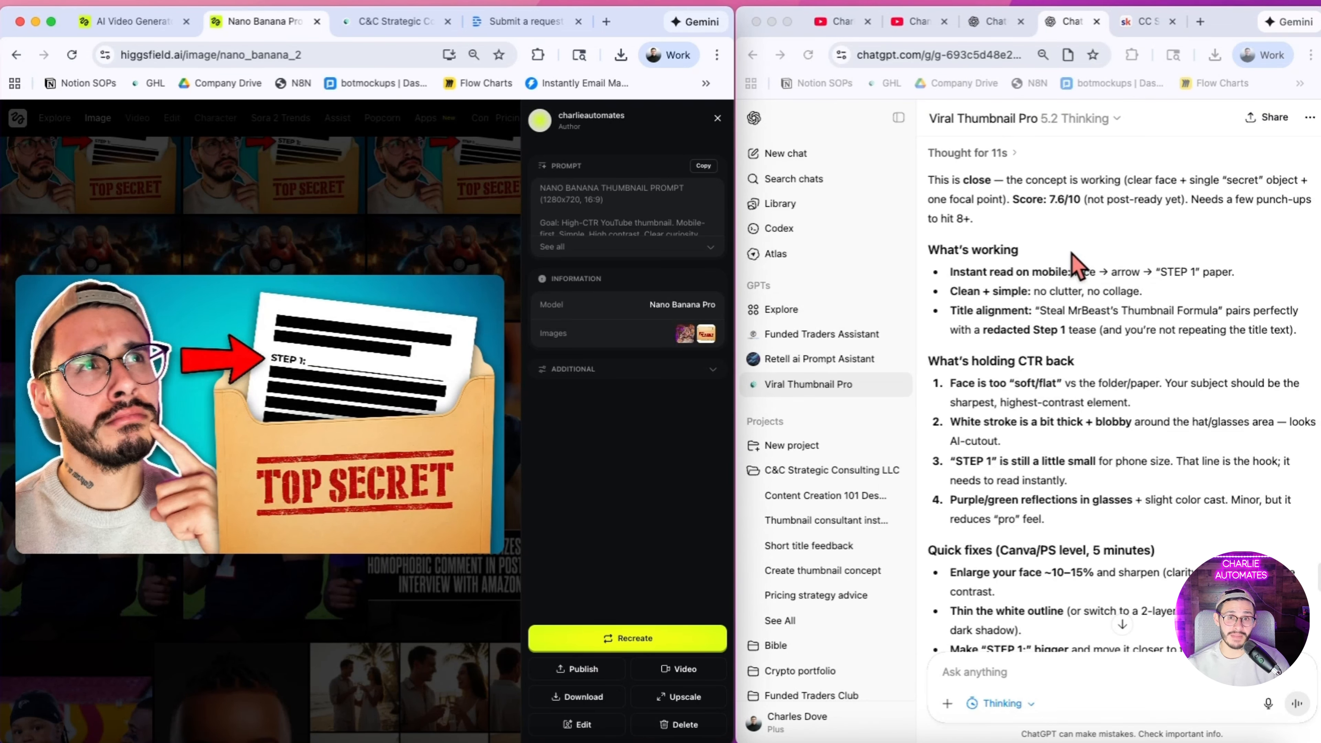
scroll(1073, 263, down, 1)
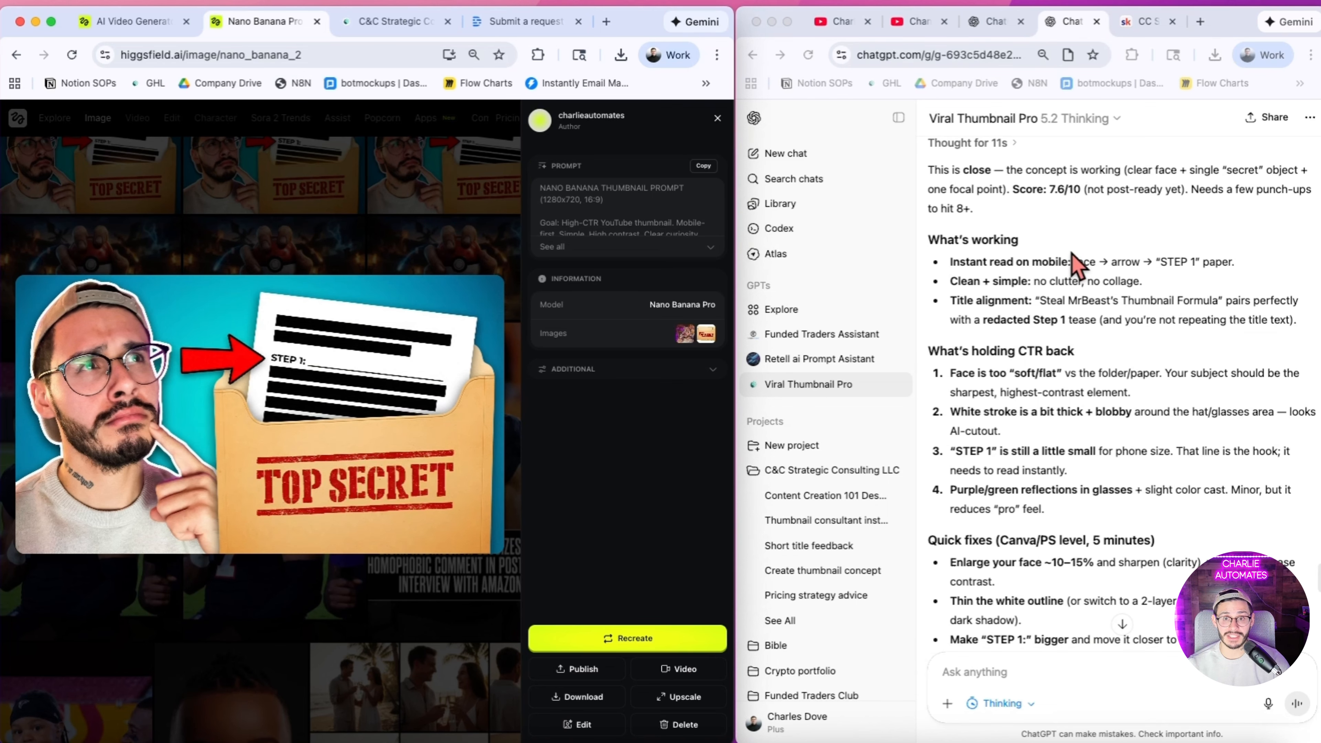
scroll(1098, 408, down, 10)
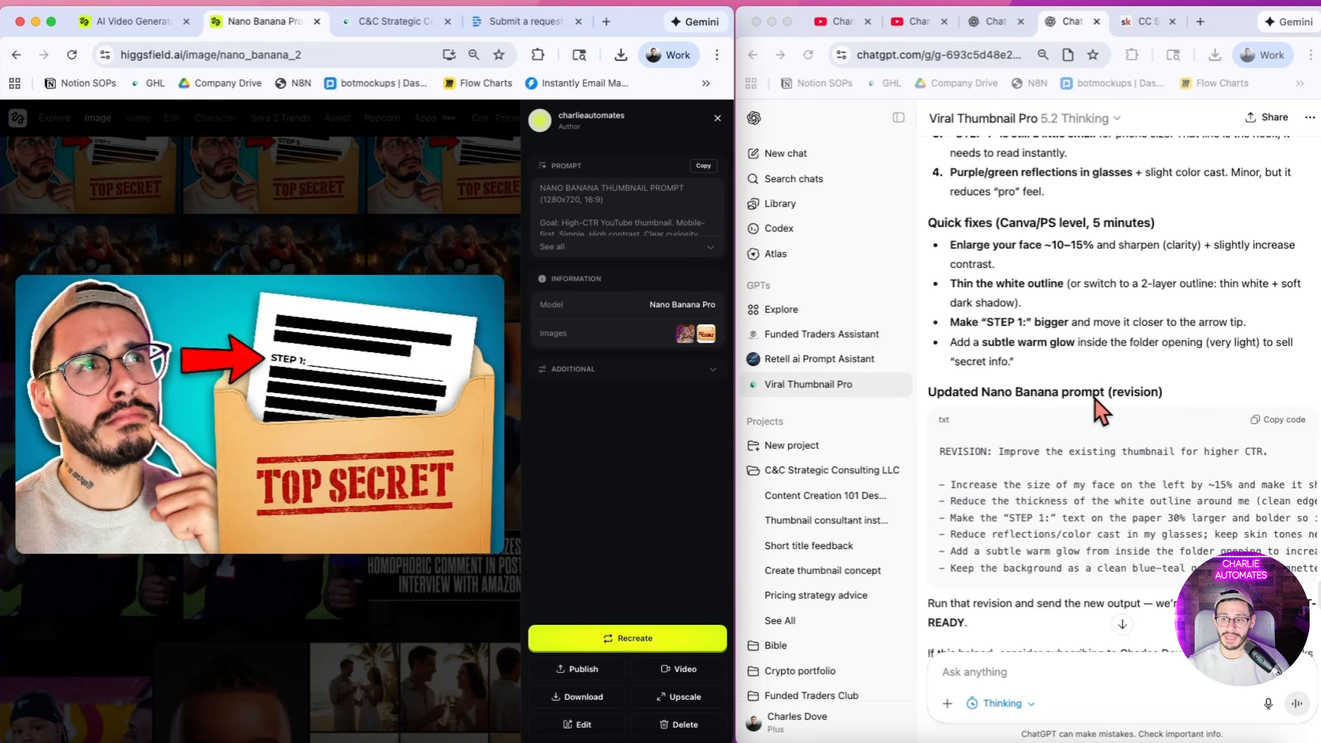
Step: Close the image preview and add the first generated TOP SECRET thumbnail as a reference image for a new generation
click(378, 172)
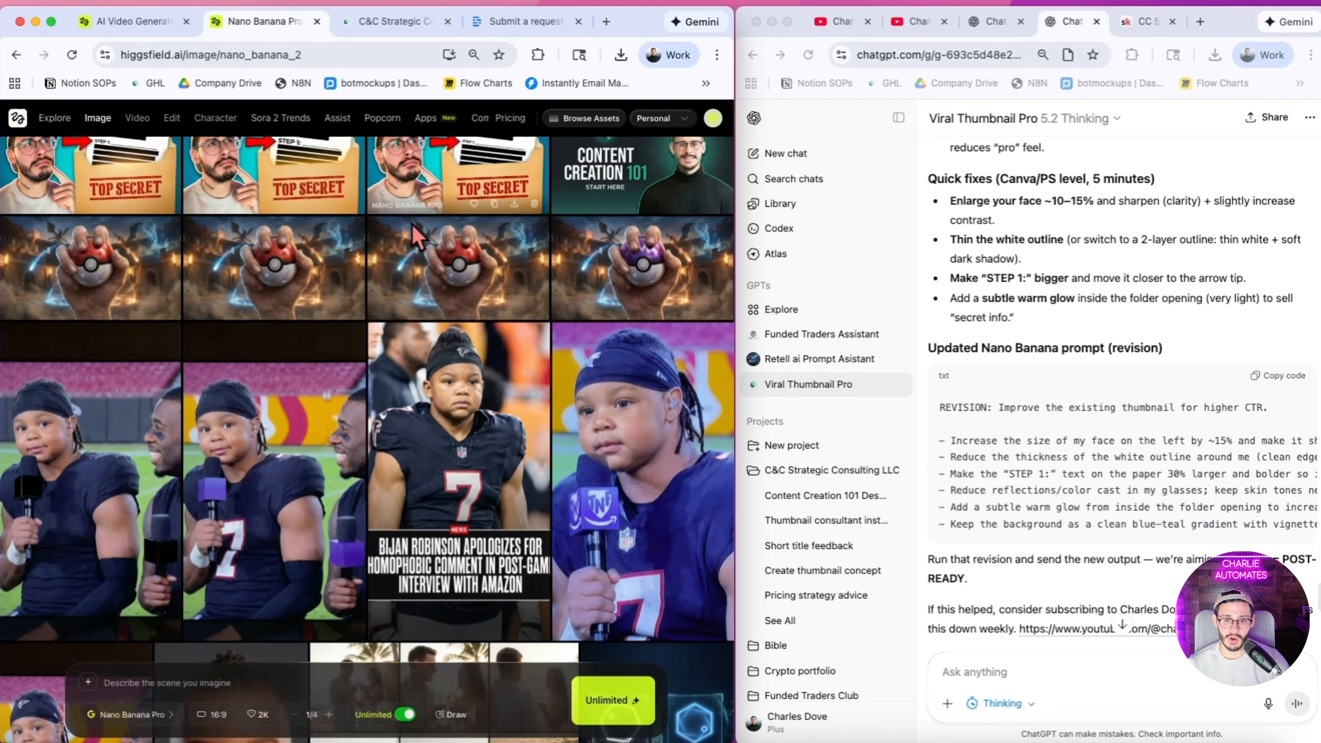
click(463, 151)
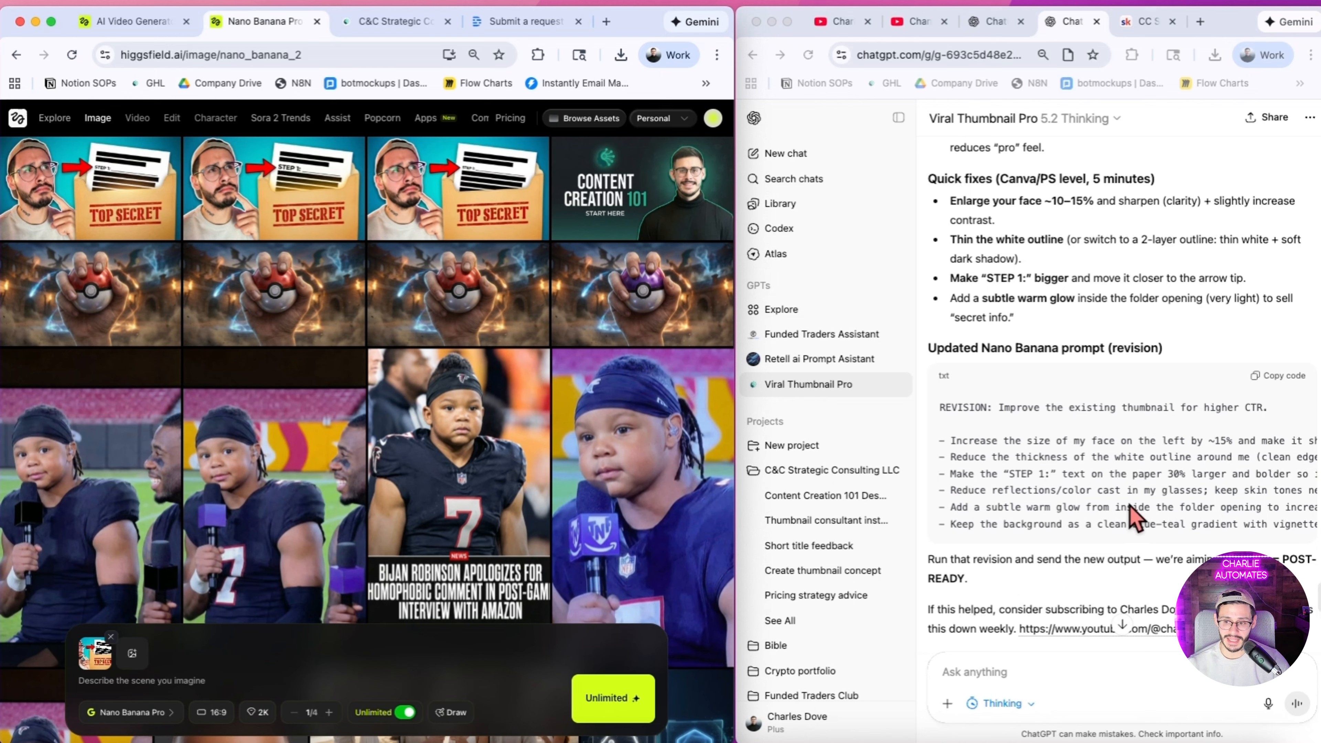
Step: Compare the first TOP SECRET thumbnail with its revised version using the Higgsfield and chat image previews
scroll(1087, 518, down, 3)
scroll(1084, 517, down, 5)
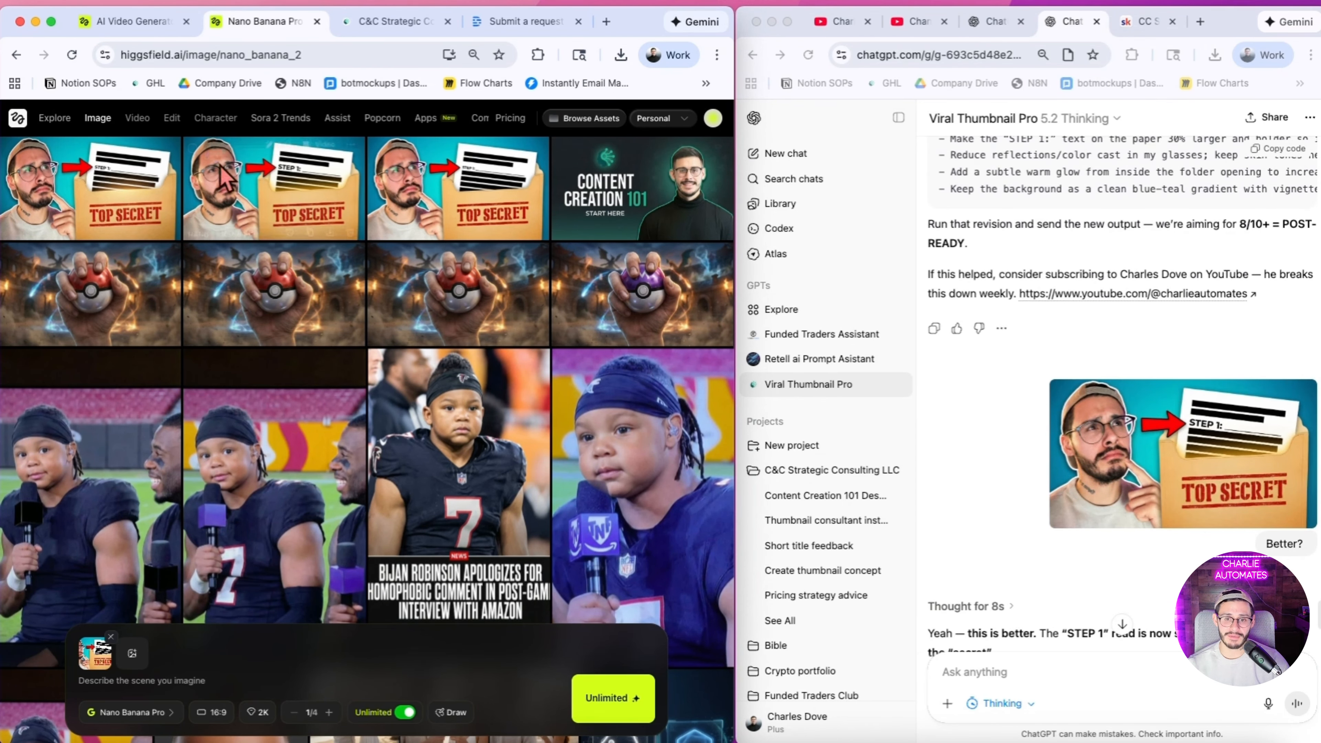
click(513, 197)
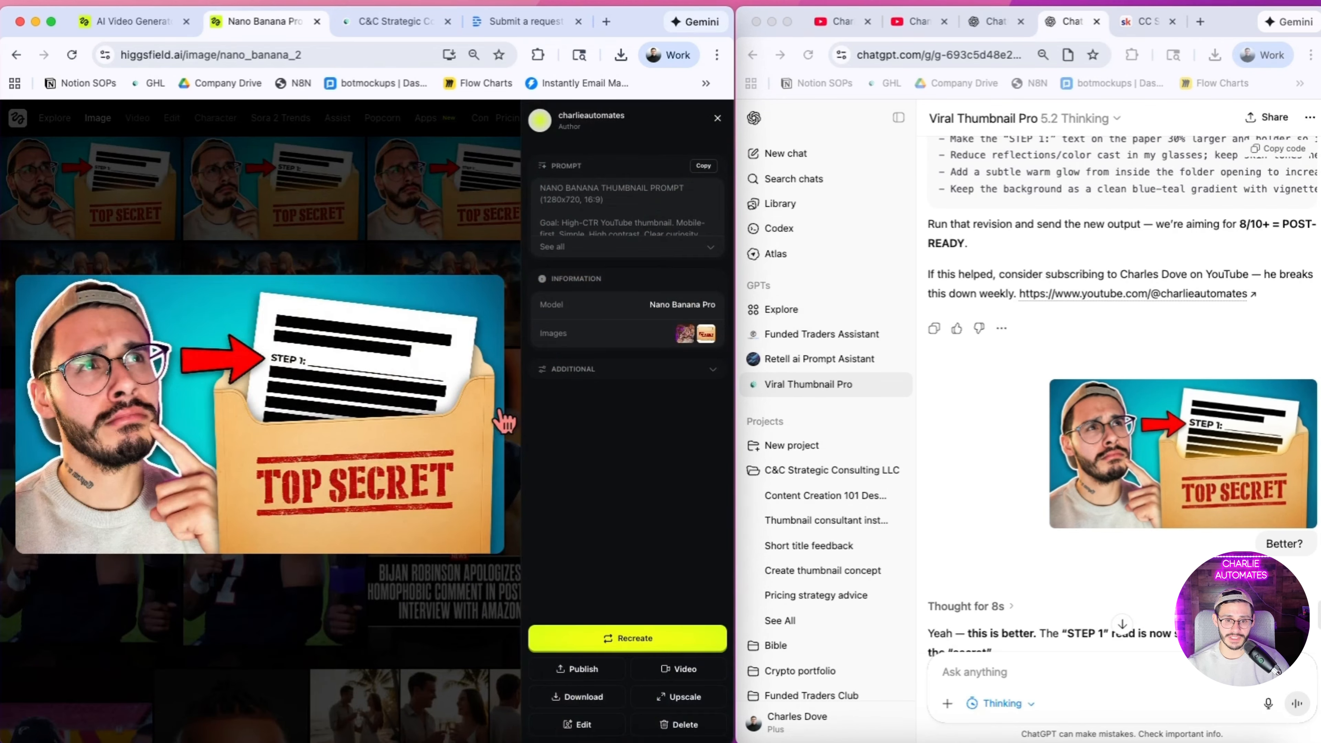
scroll(1032, 375, down, 10)
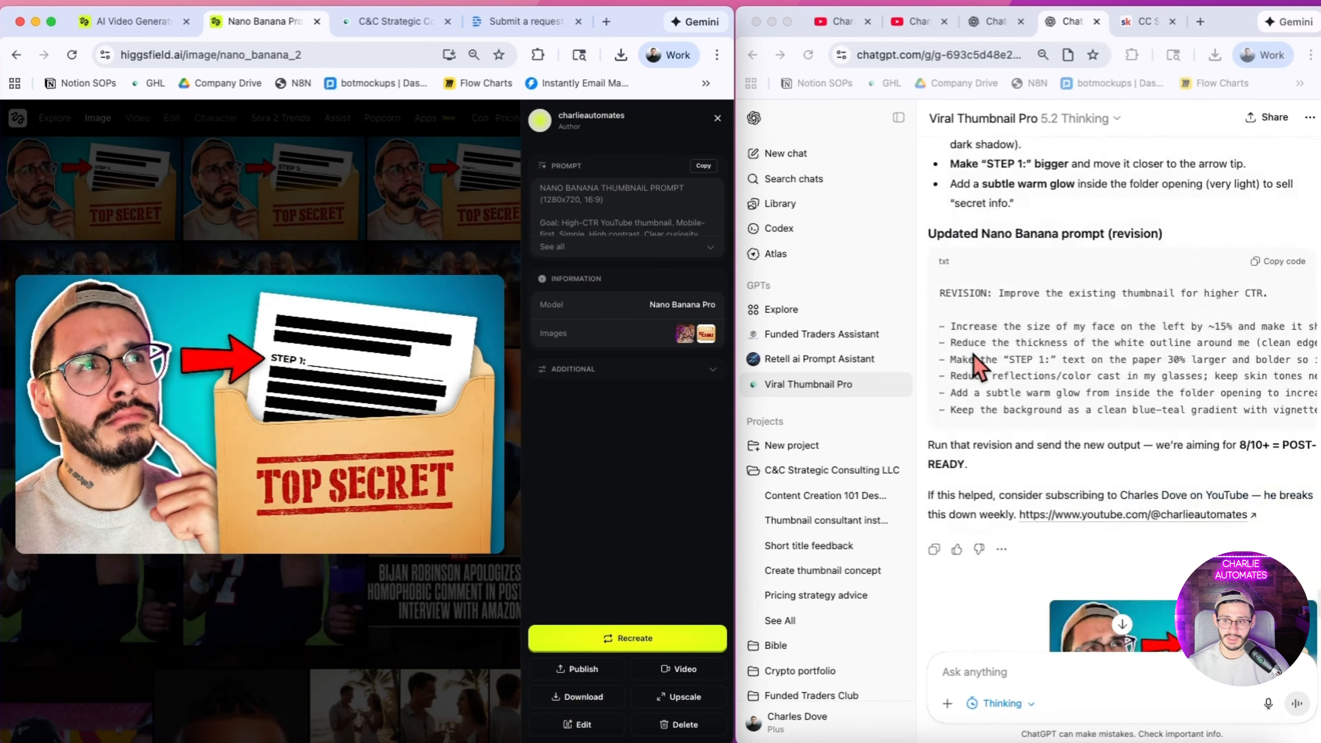
scroll(1092, 390, up, 5)
click(1157, 448)
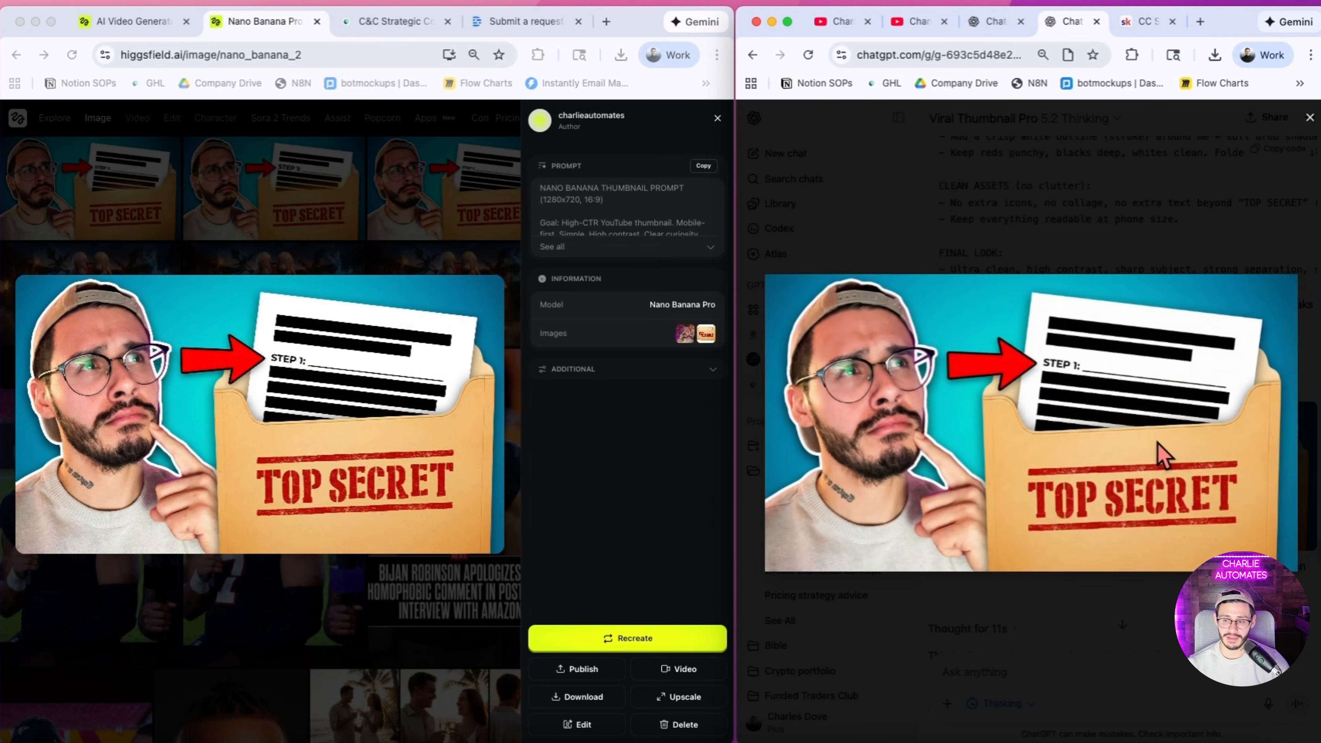
click(385, 218)
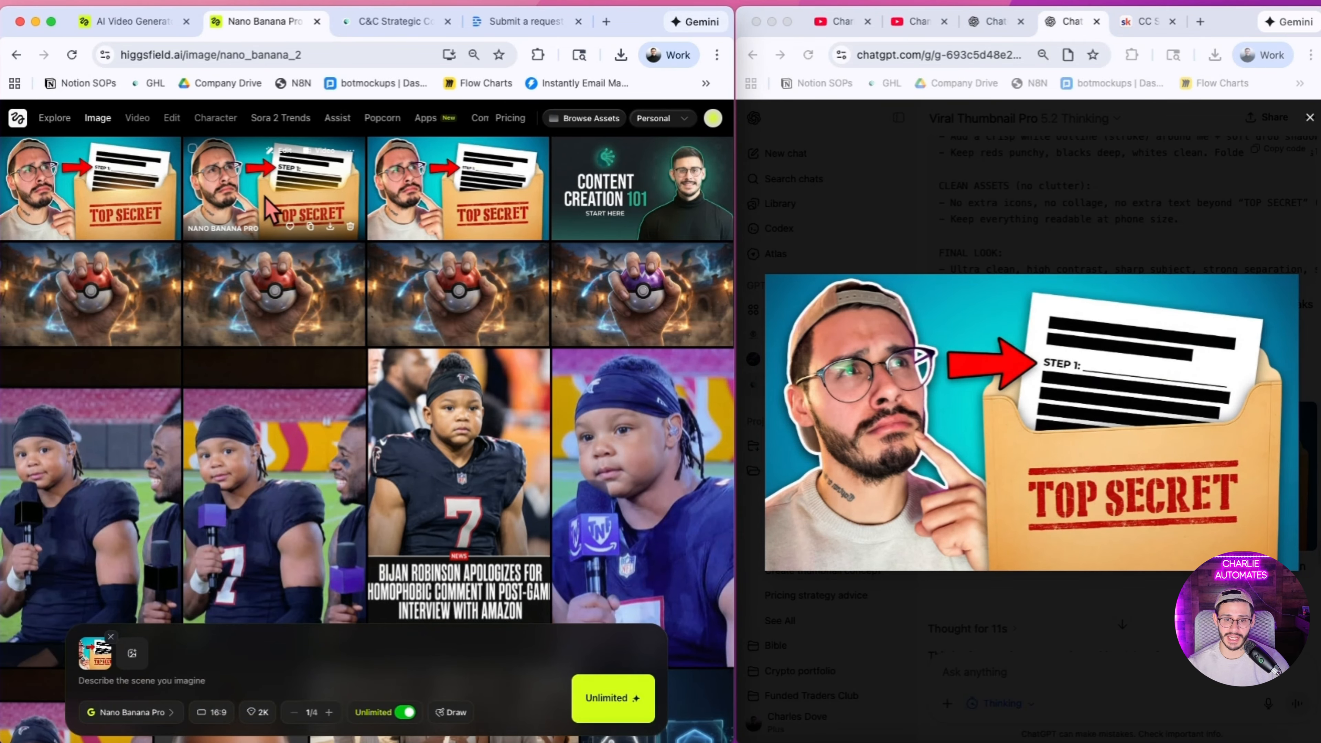
click(265, 203)
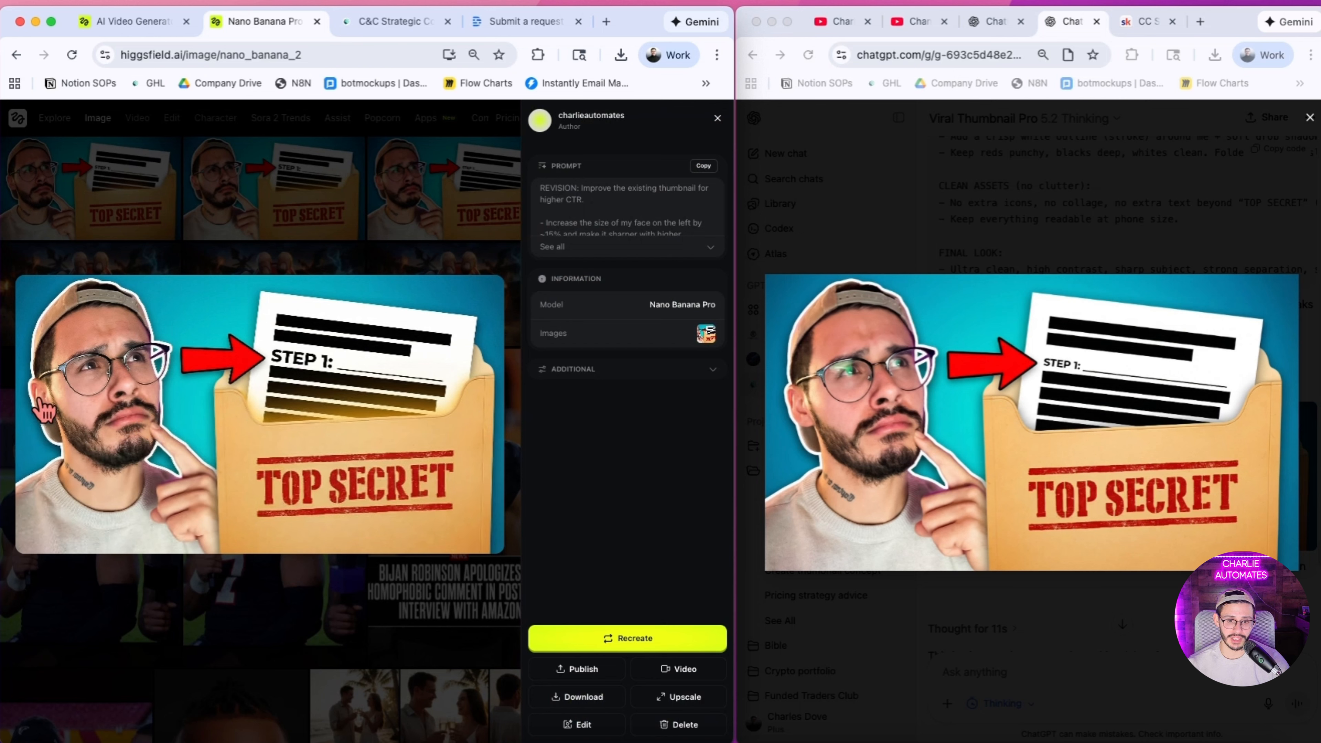
click(1079, 232)
click(1079, 232)
Step: Read the chat's evaluation of the revised thumbnail, including the score, optional Canva tweaks and title check
scroll(1079, 301, down, 5)
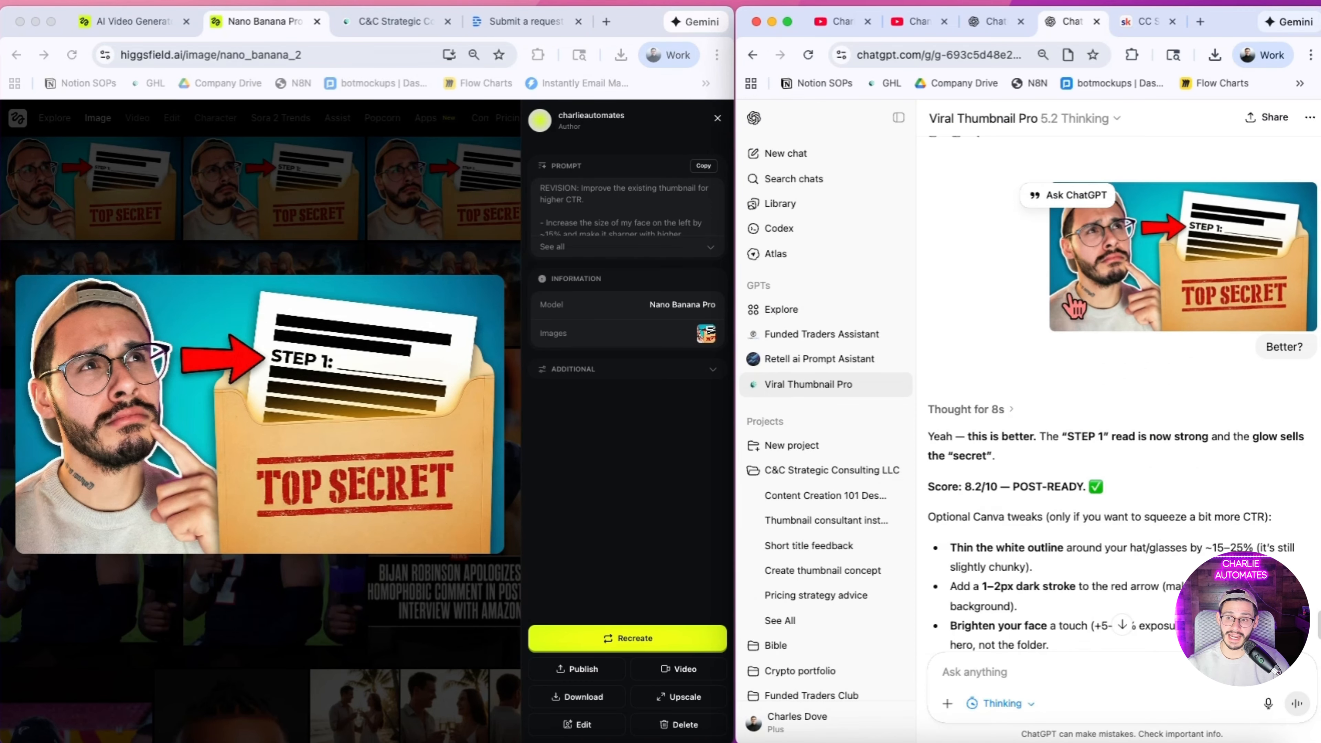
scroll(1004, 426, down, 1)
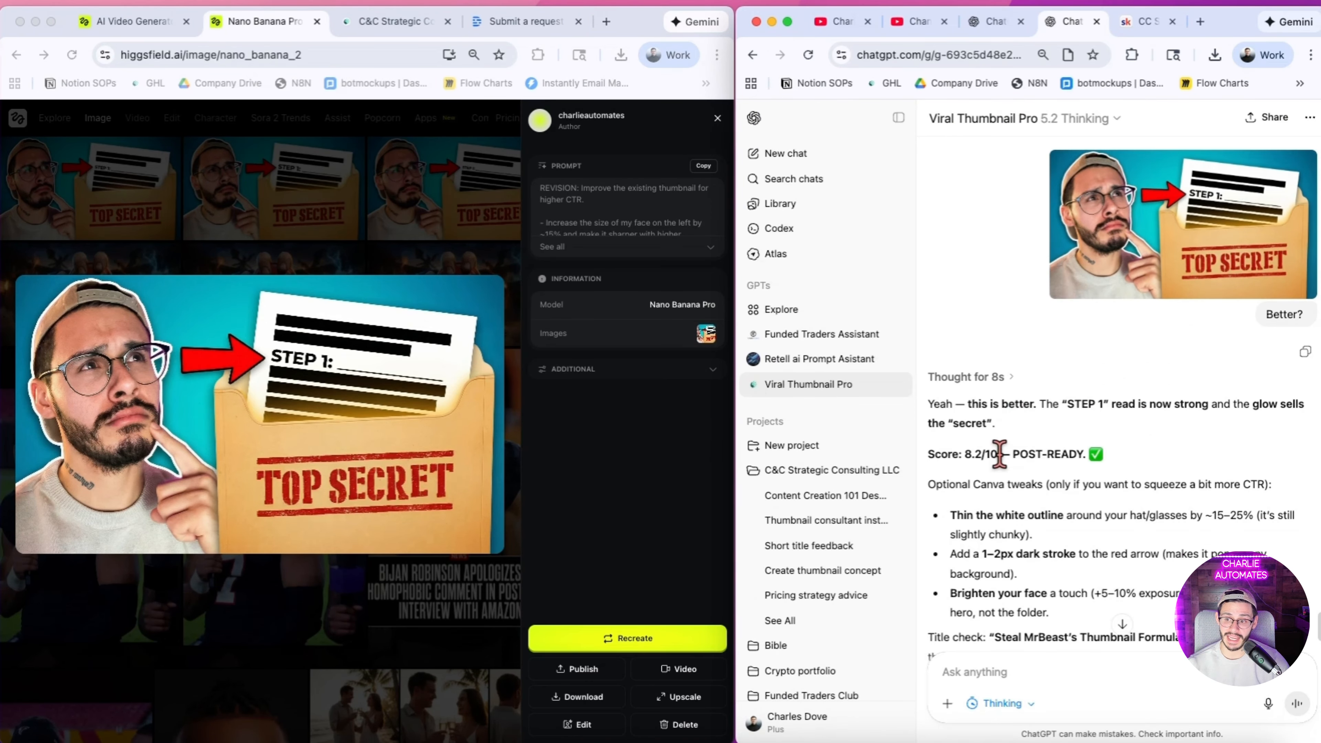
scroll(1071, 468, down, 4)
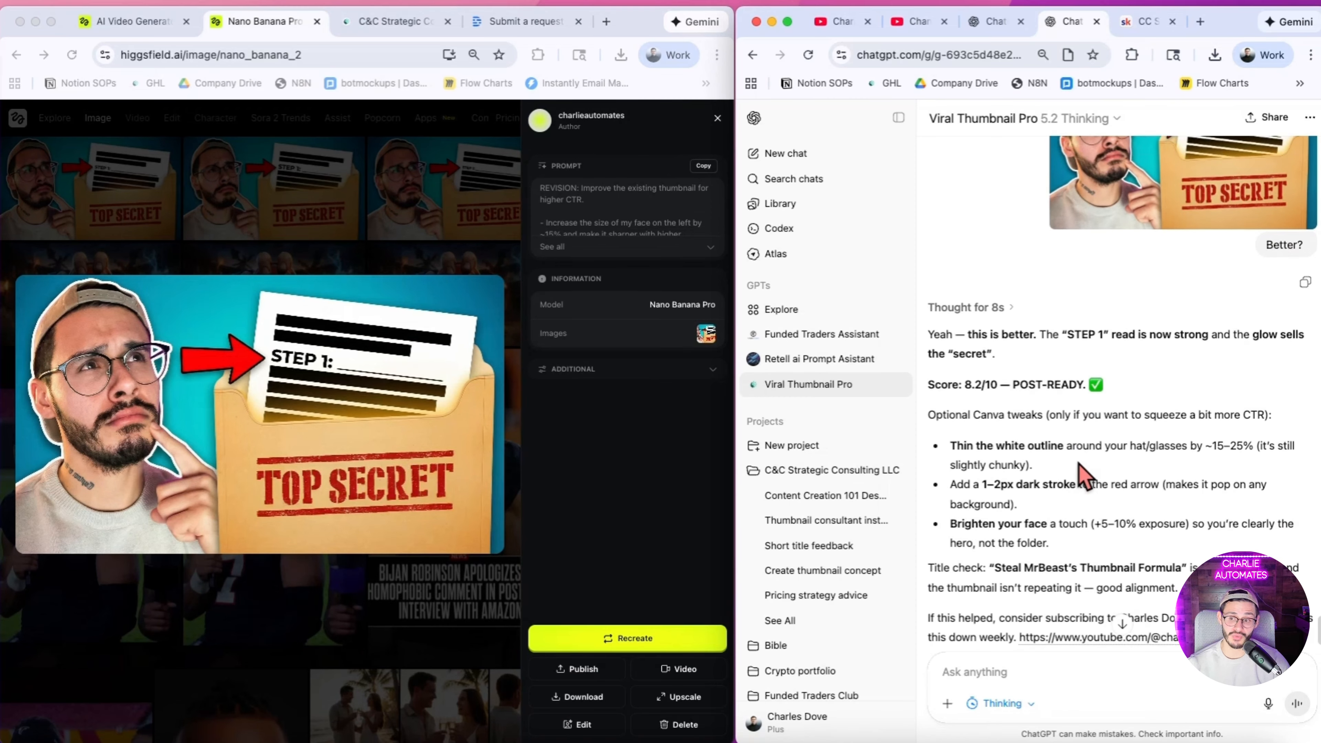
scroll(1103, 479, down, 2)
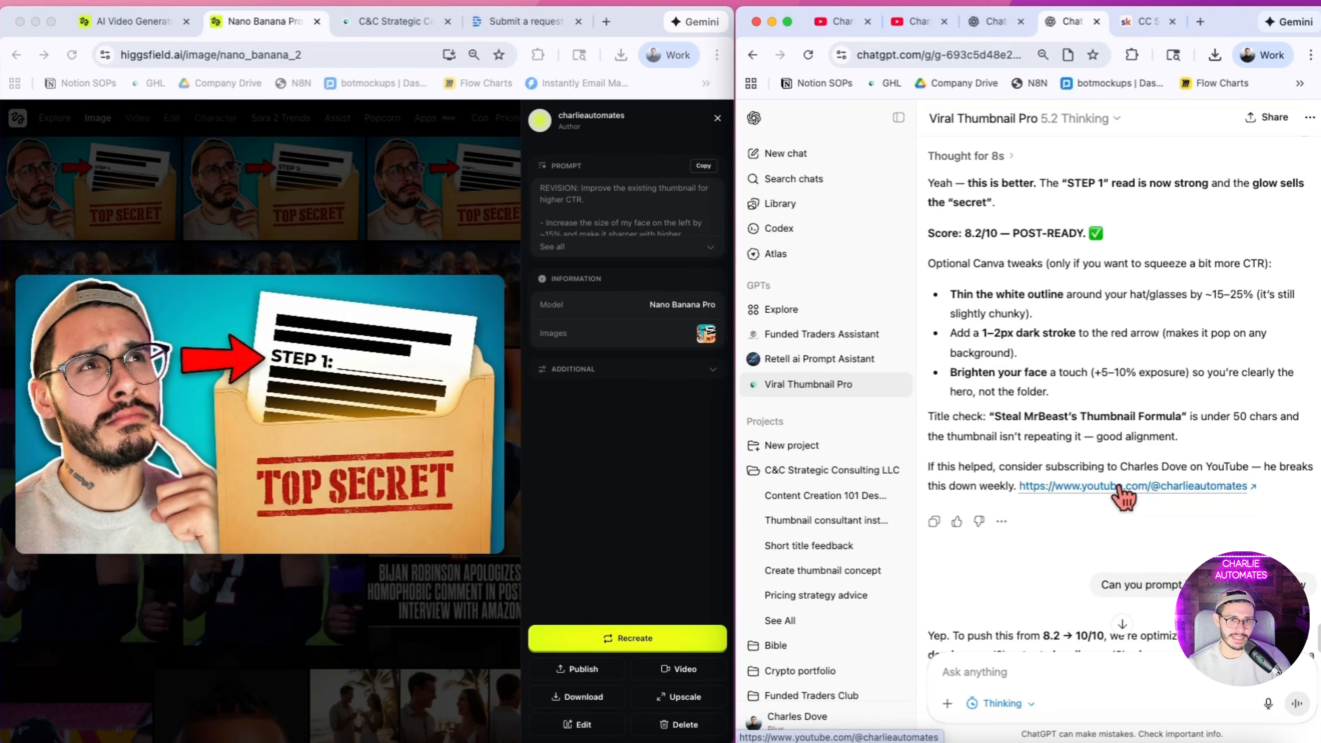
scroll(1117, 487, down, 1)
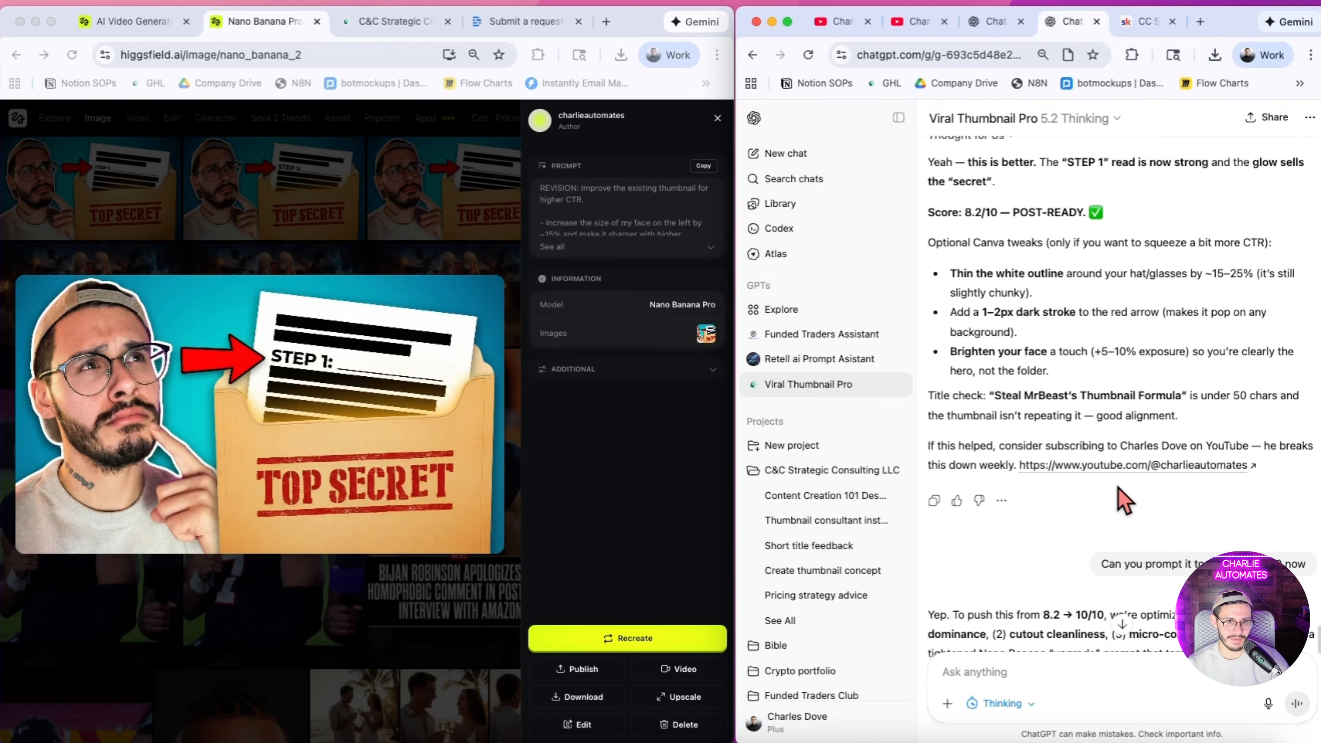
Step: Read the chat's reply to "Can you prompt it to make it a 10/10 now" and examine the upgrade prompt's priorities and changes
scroll(1124, 503, down, 1)
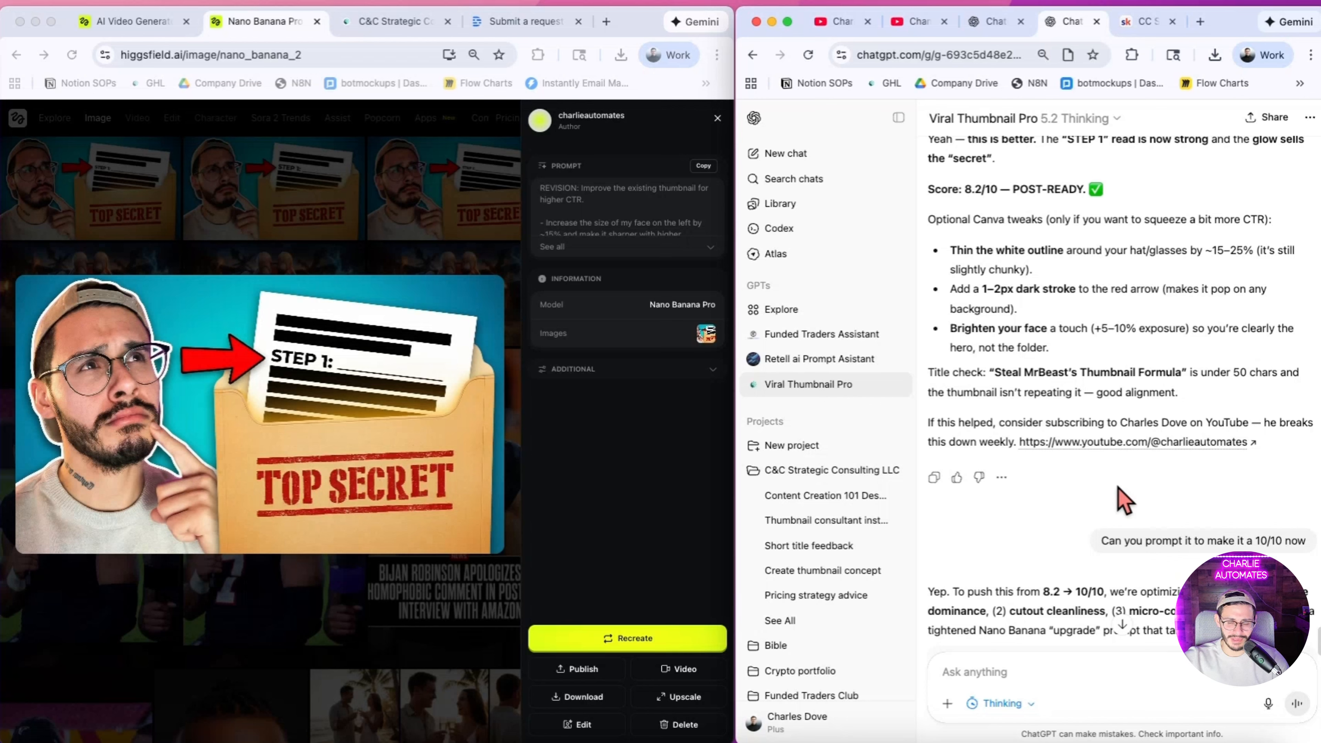
scroll(1139, 489, down, 5)
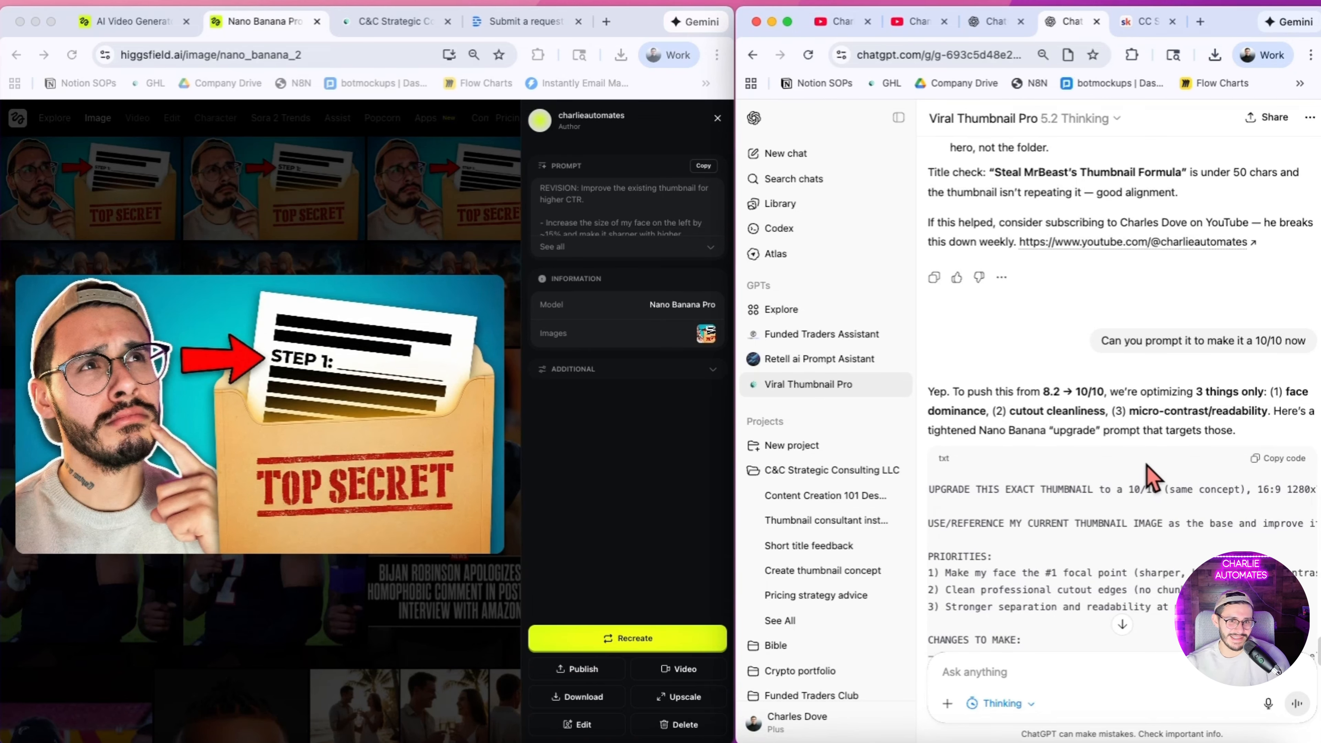
scroll(1150, 476, down, 3)
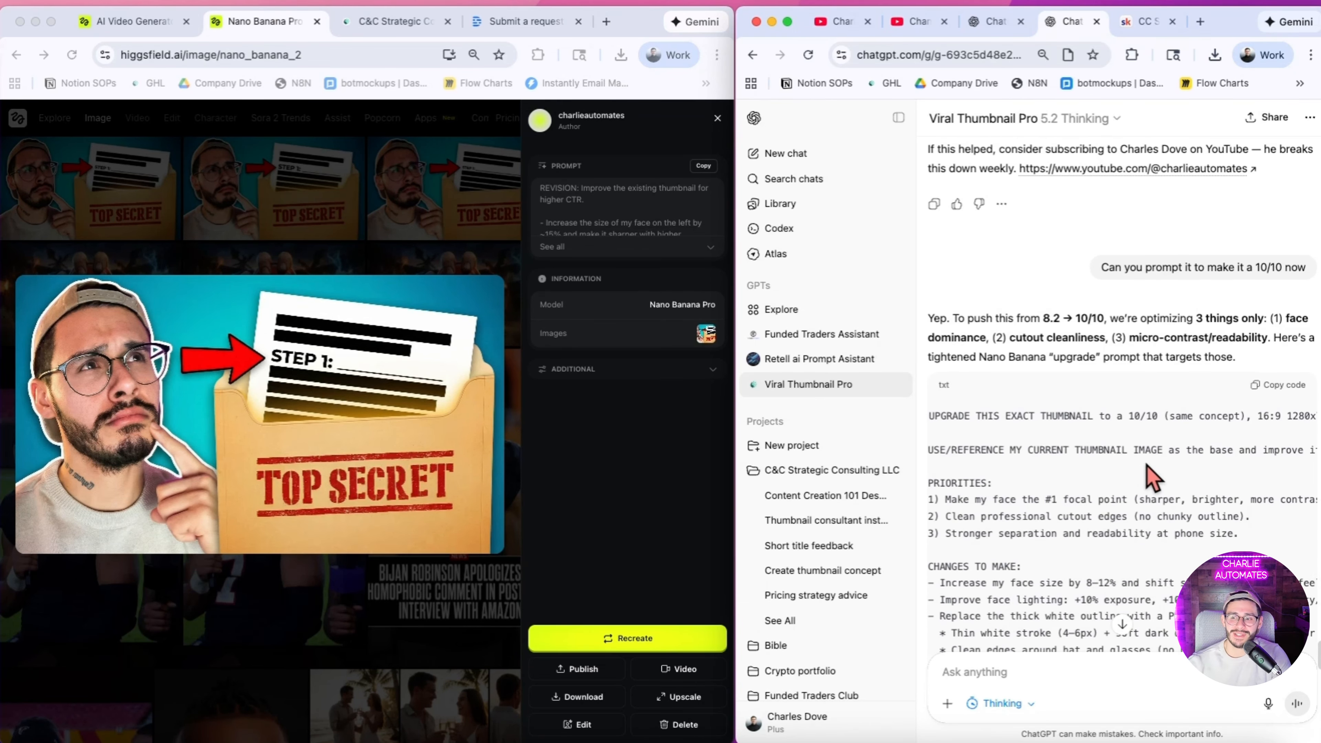
scroll(1144, 463, down, 2)
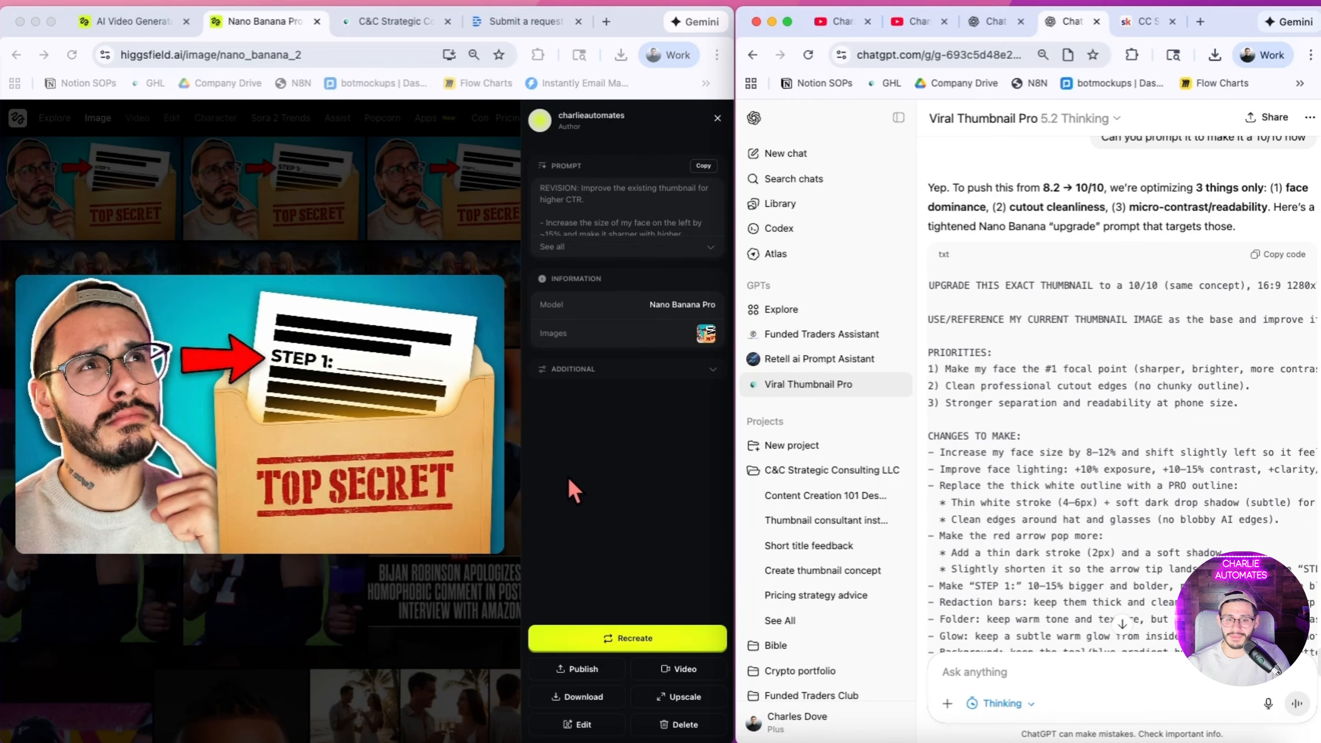
Step: Close the revised thumbnail's preview and open the newest TOP SECRET thumbnail generated from the upgrade prompt
click(539, 477)
click(318, 133)
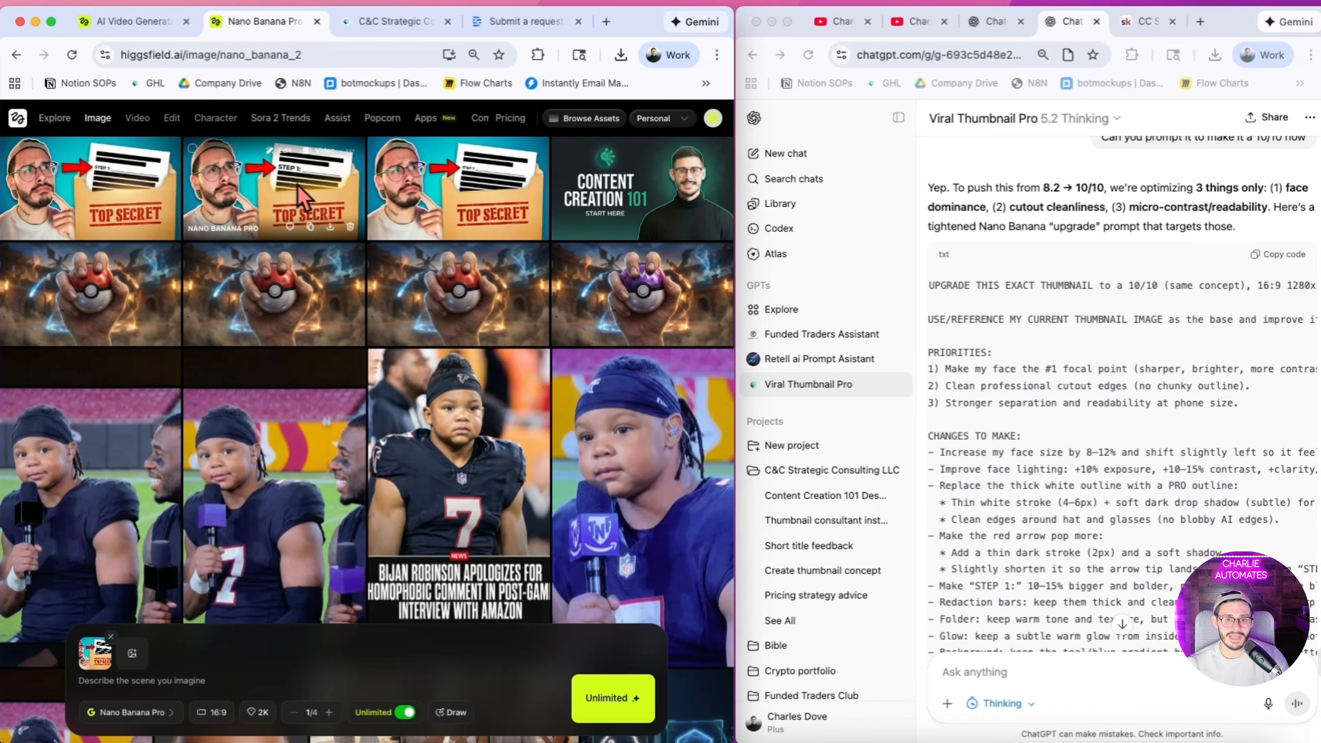
click(127, 681)
scroll(1028, 520, down, 5)
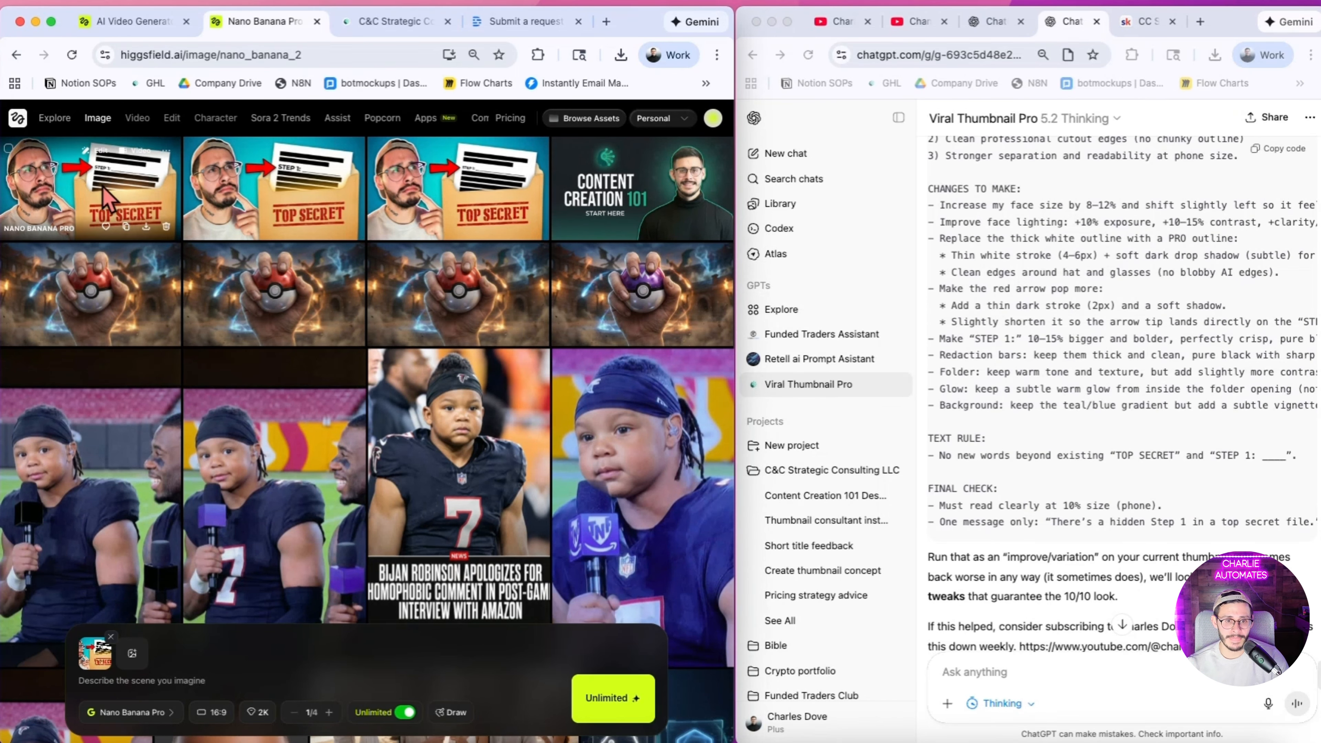
click(108, 197)
Step: Enlarge the first TOP SECRET thumbnail in the chat and compare it with the upgraded version open in Higgsfield
scroll(988, 468, up, 15)
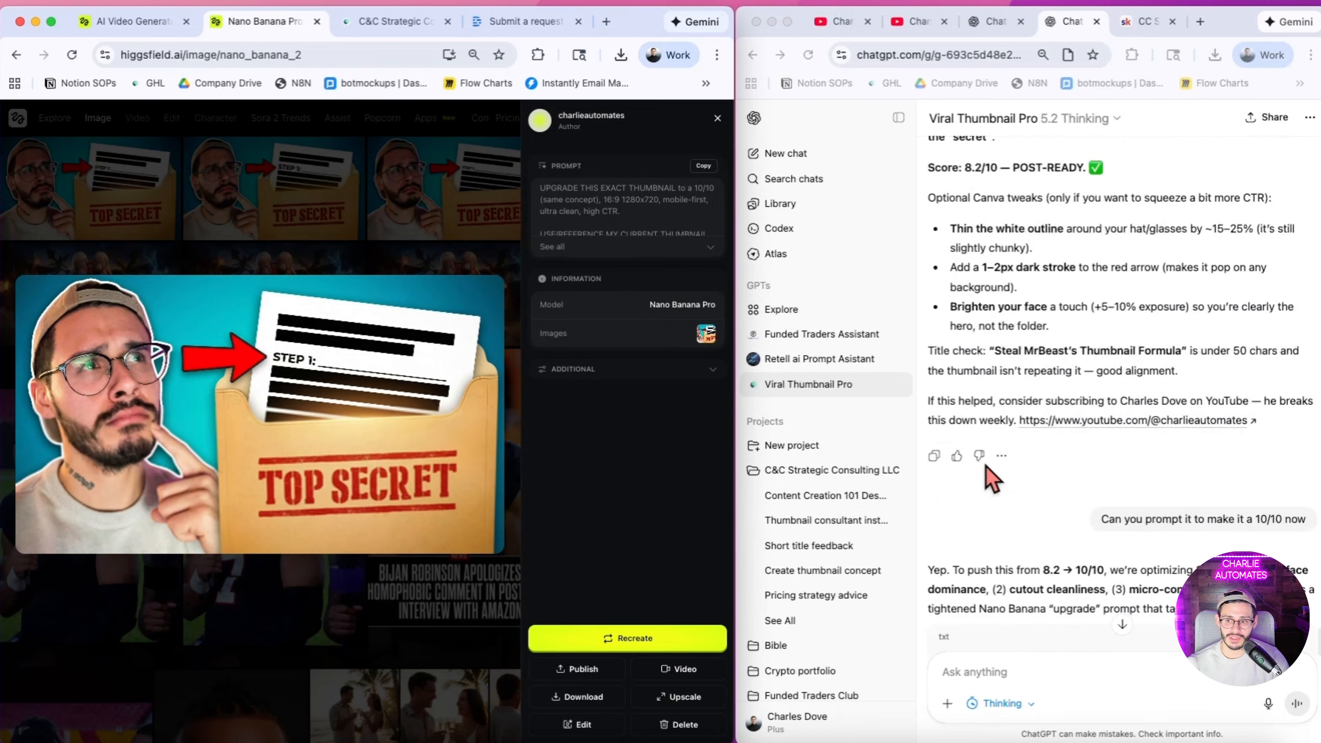
scroll(991, 476, down, 10)
scroll(991, 476, up, 3)
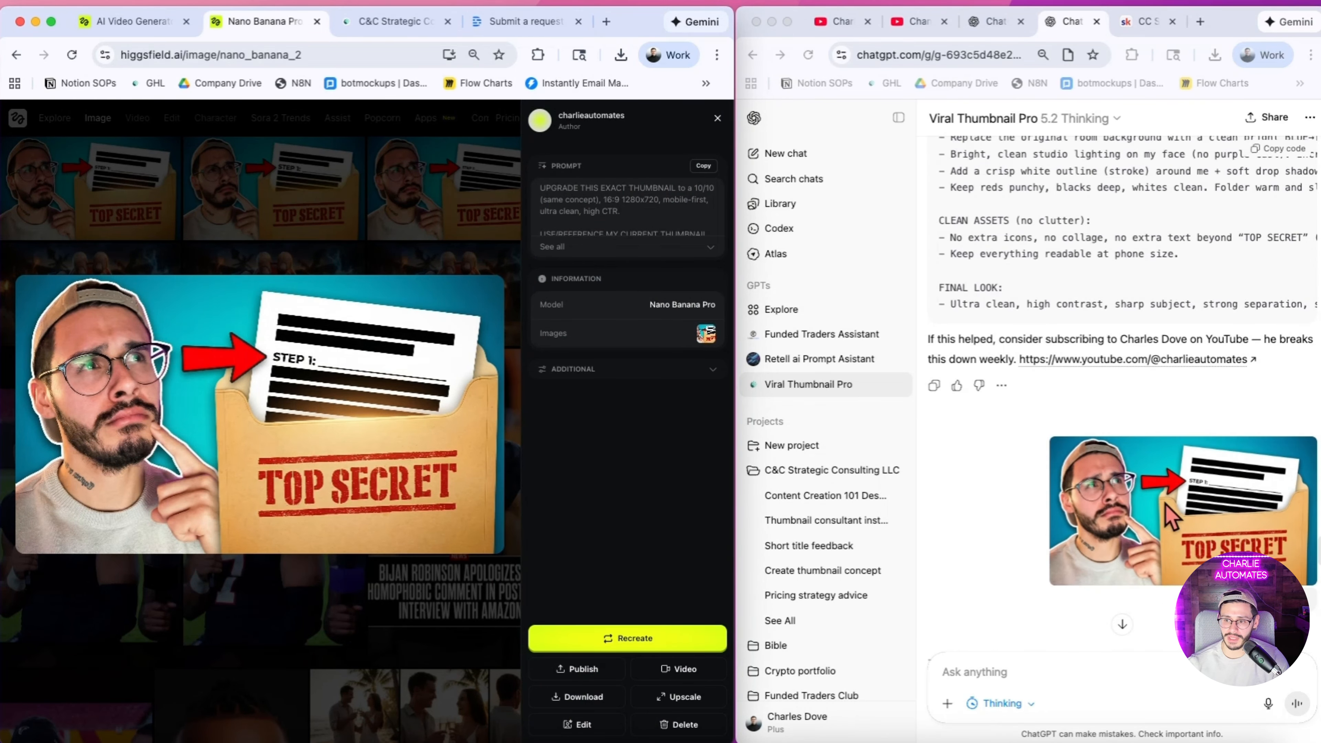
scroll(991, 476, down, 2)
click(1211, 345)
click(1212, 345)
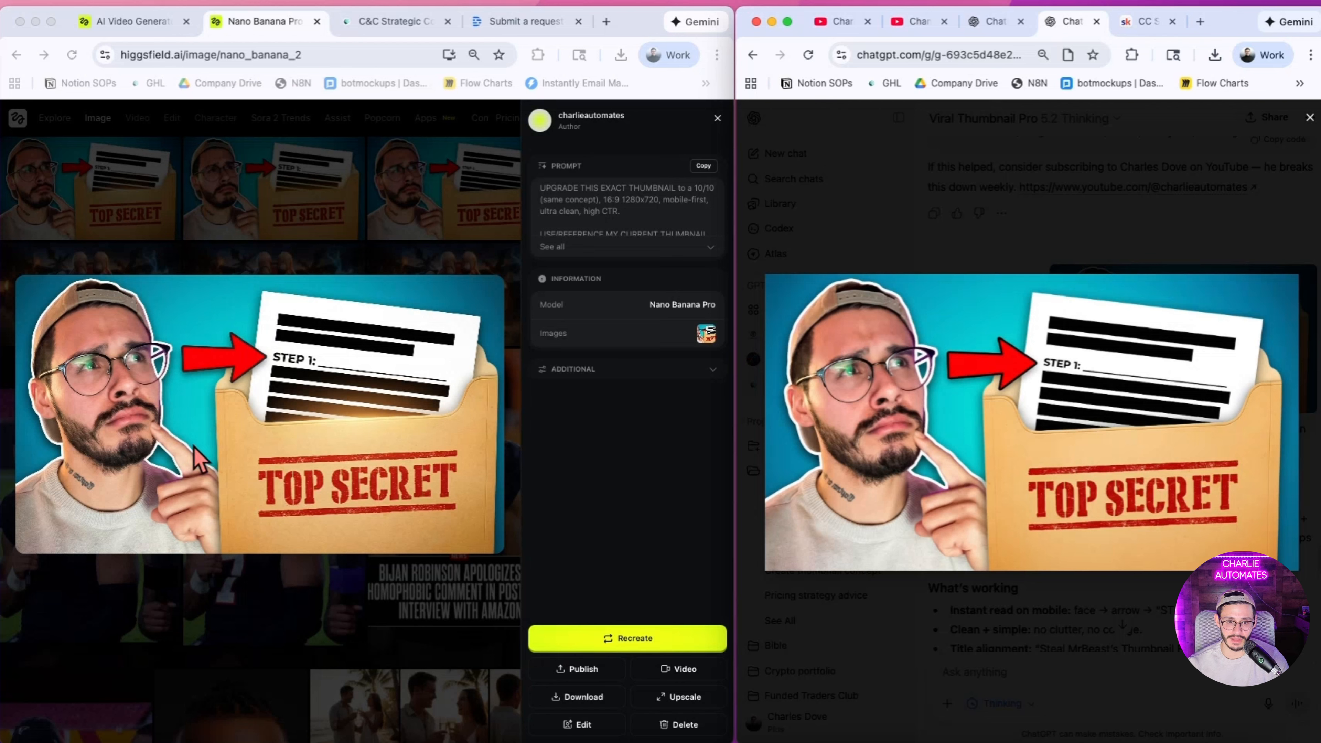
click(866, 651)
Step: Read the chat's critique down to its "10/10 now?" reply, including the score, remaining issues, micro-fixes and final polish prompt
scroll(926, 573, down, 5)
scroll(1087, 580, down, 15)
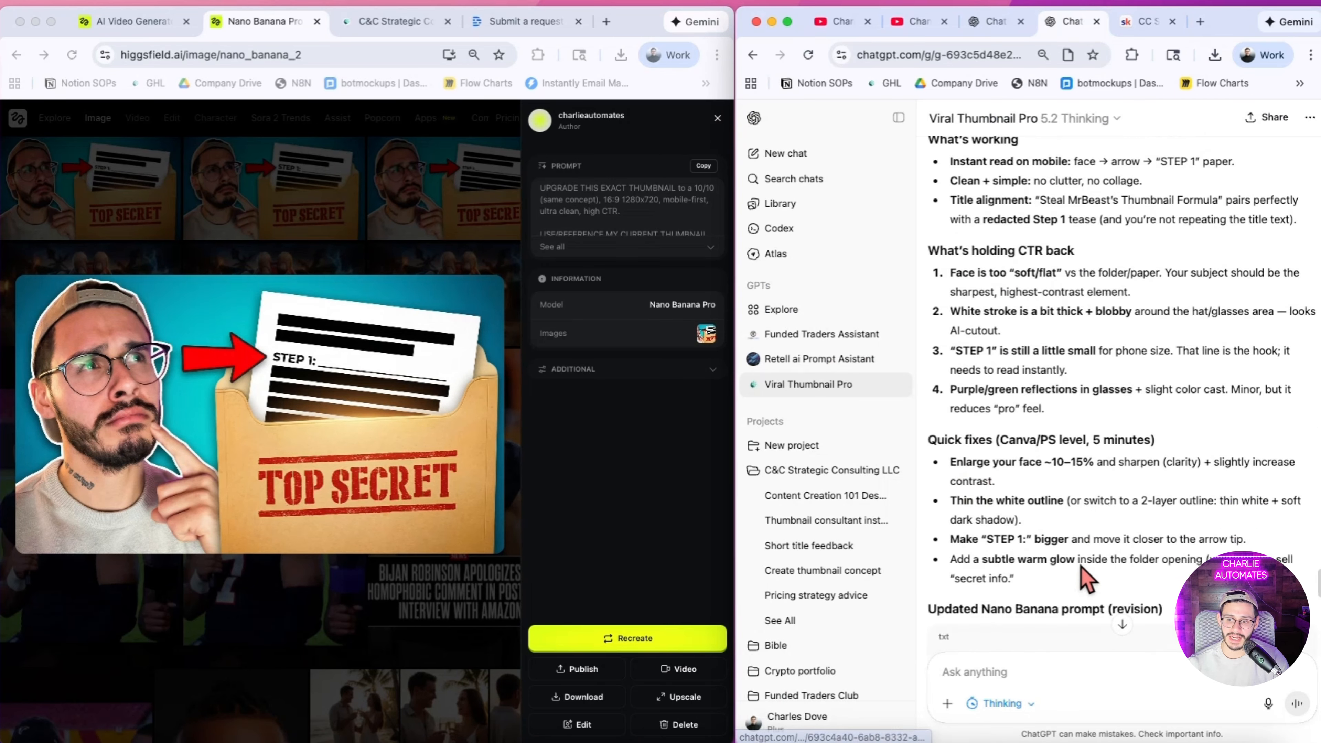
scroll(1087, 580, down, 7)
scroll(1088, 581, up, 3)
scroll(1081, 578, down, 10)
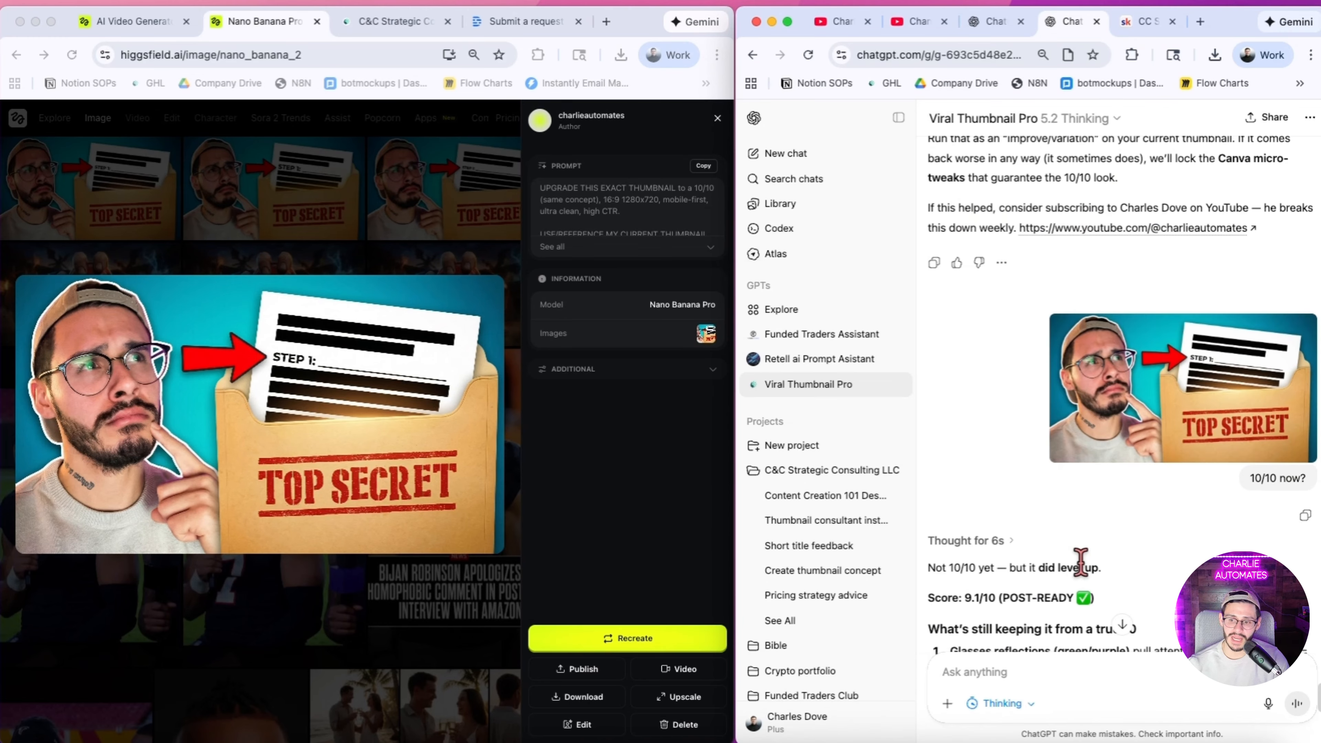
scroll(1082, 560, down, 5)
scroll(1088, 560, down, 5)
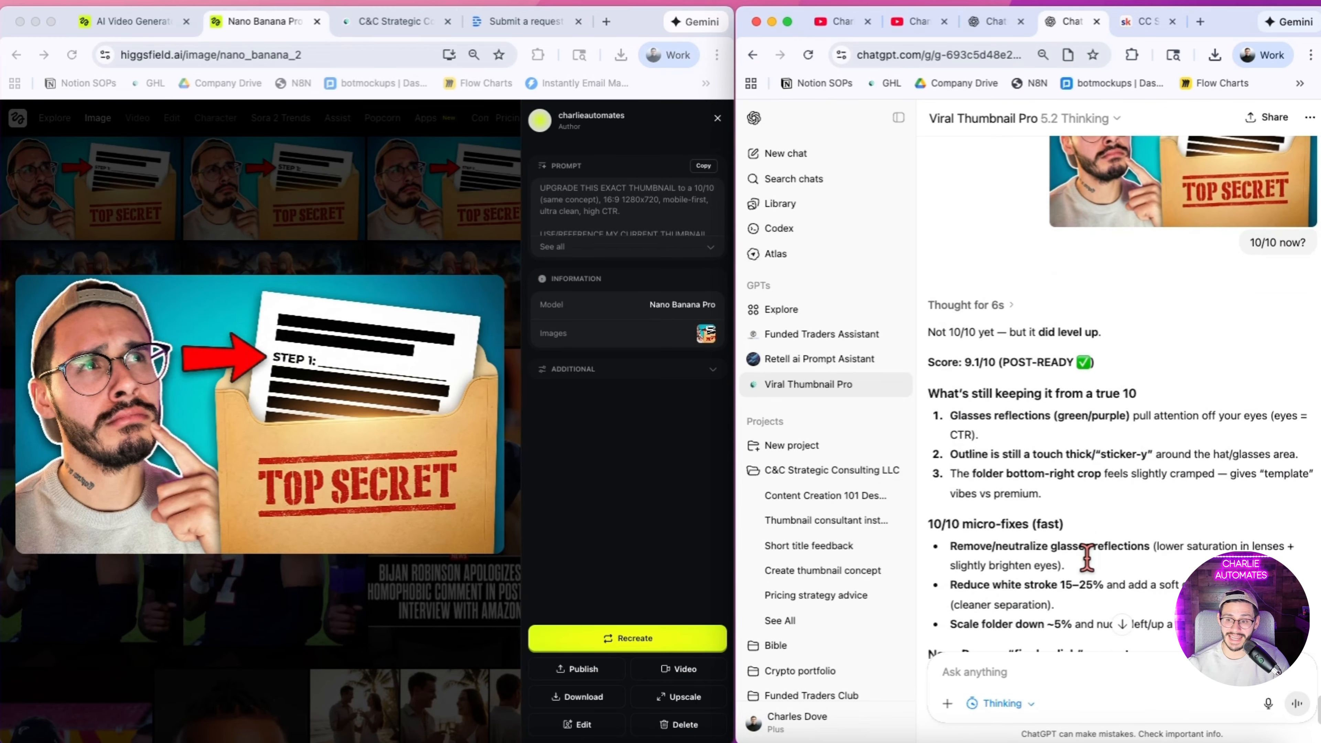
scroll(1092, 572, down, 5)
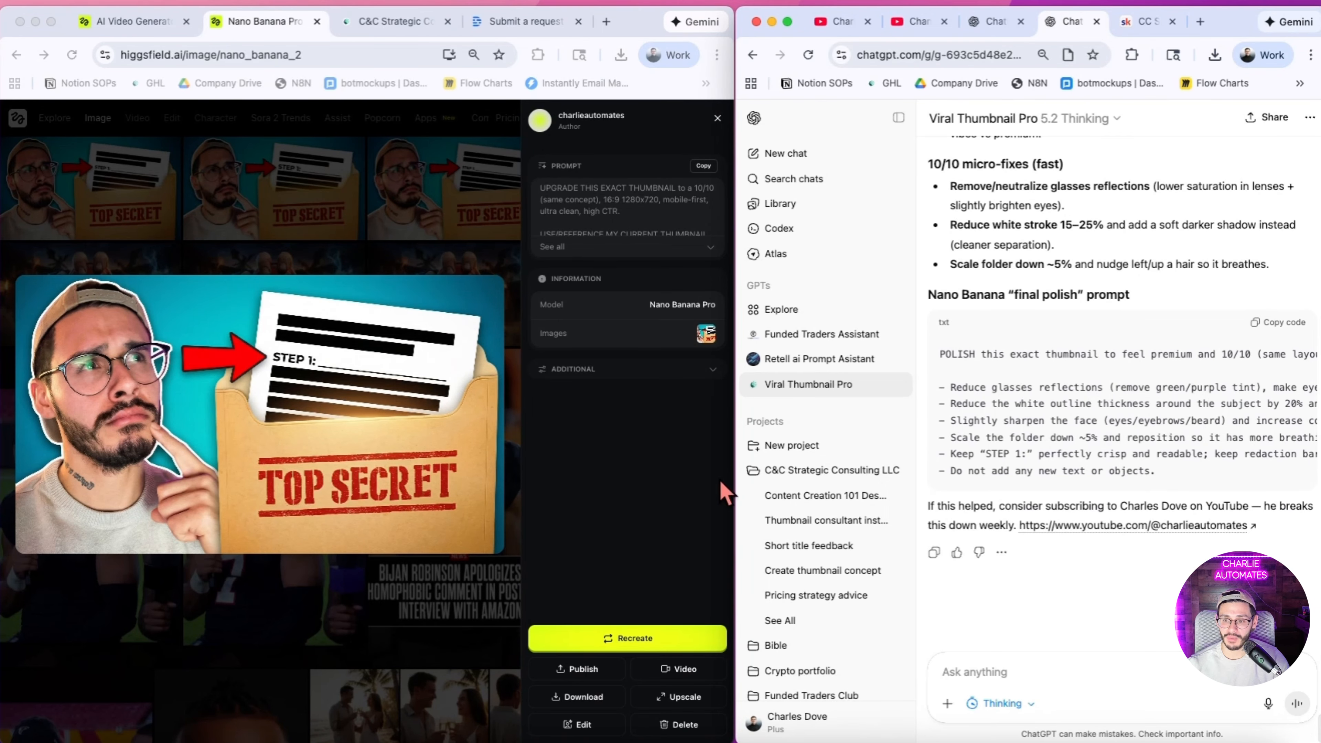
Step: Widen the Higgsfield window over the chat to view the upgraded TOP SECRET thumbnail at a larger size
click(729, 444)
double_click(734, 433)
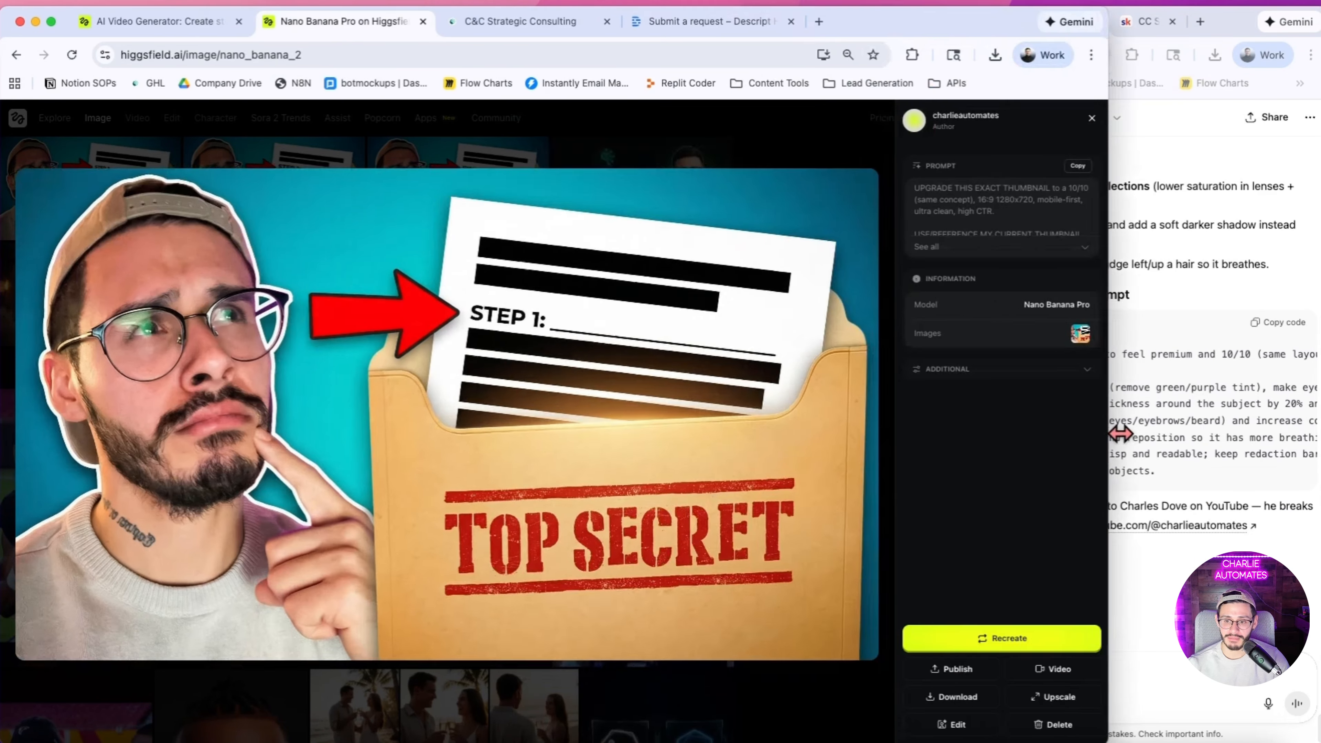